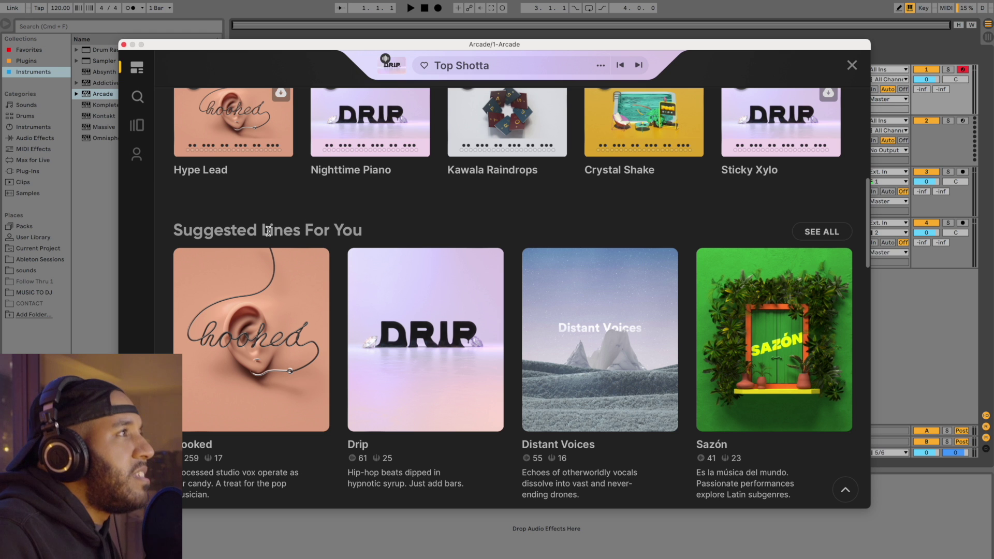
- Browse the feed's suggested lines and note kits from end to end
mouse_move(580, 389)
mouse_move(377, 258)
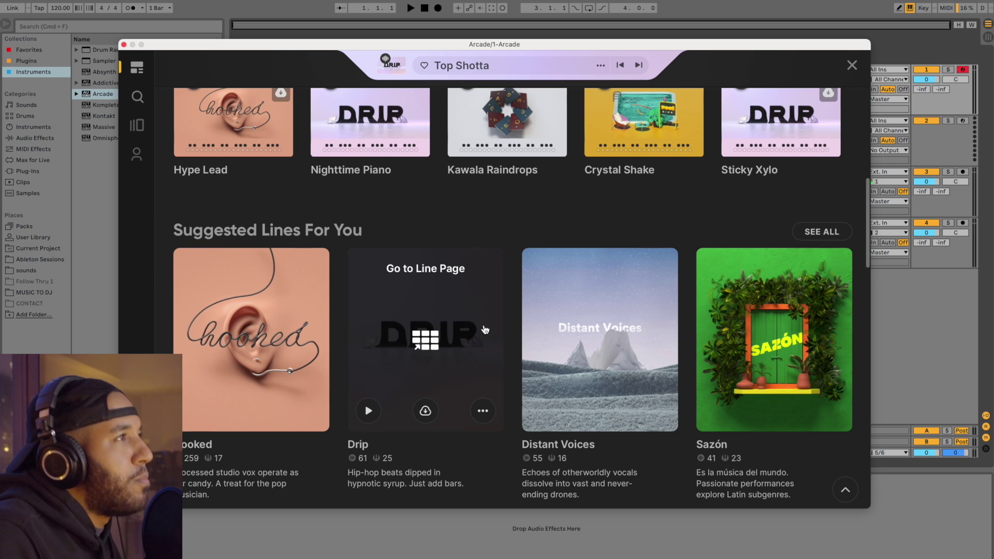
mouse_move(799, 339)
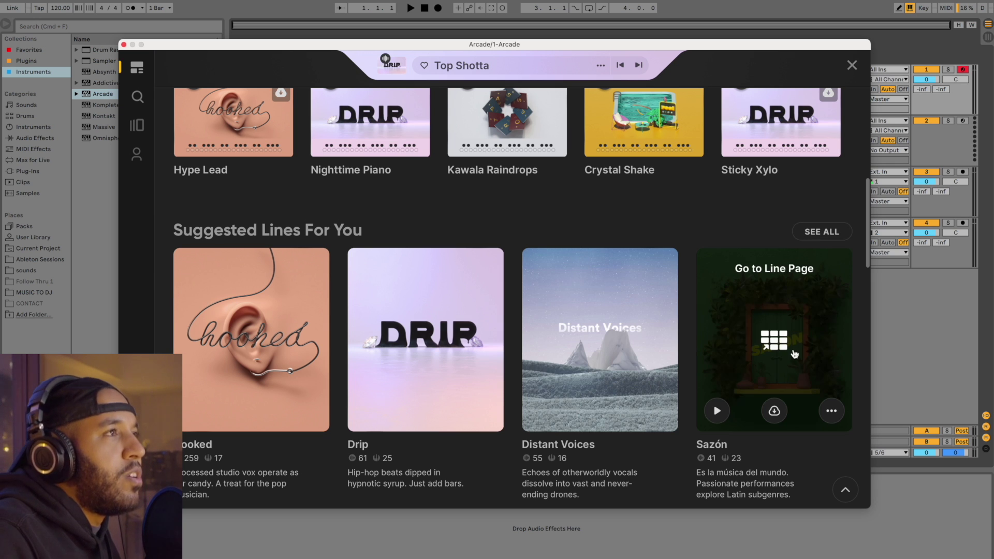
scroll(450, 234, "down", 2)
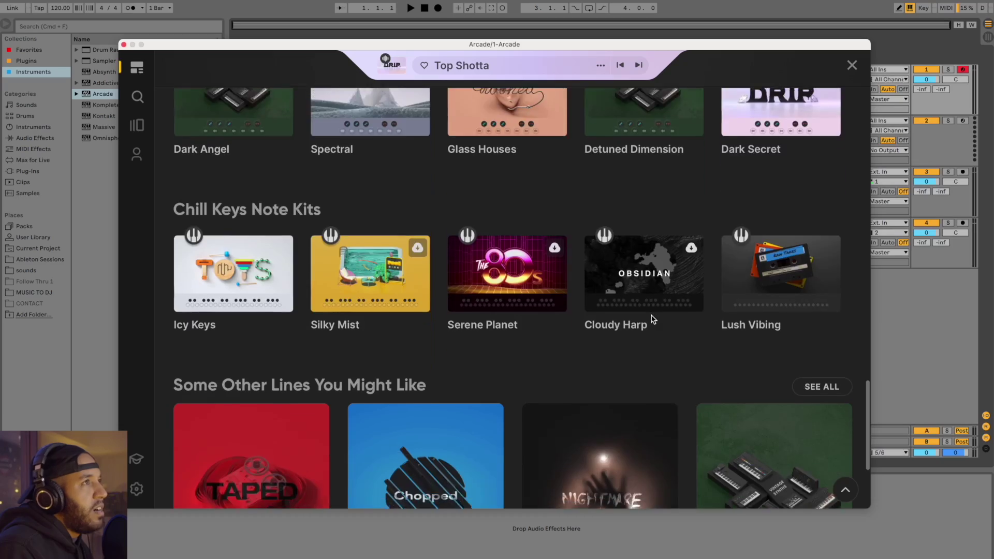
scroll(621, 318, "down", 3)
scroll(652, 320, "up", 15)
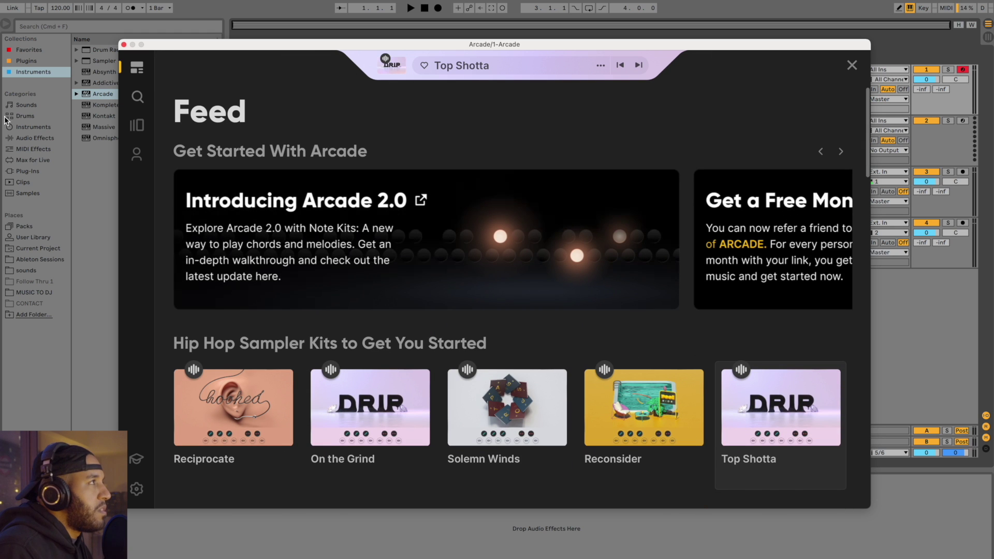
- Search the sampler kits for "brass", and clear the search to browse the full kit list
left_click(138, 98)
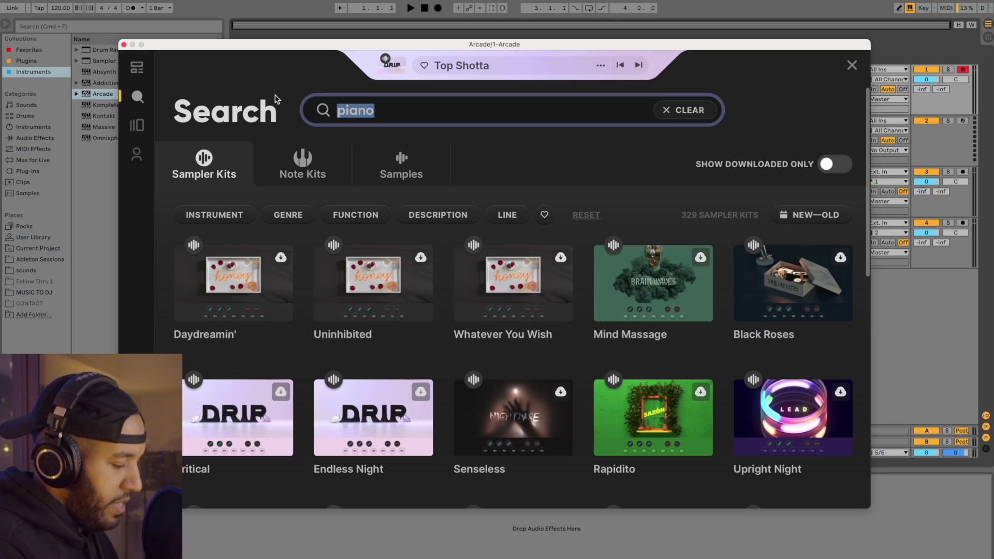
type("brass")
key("Return")
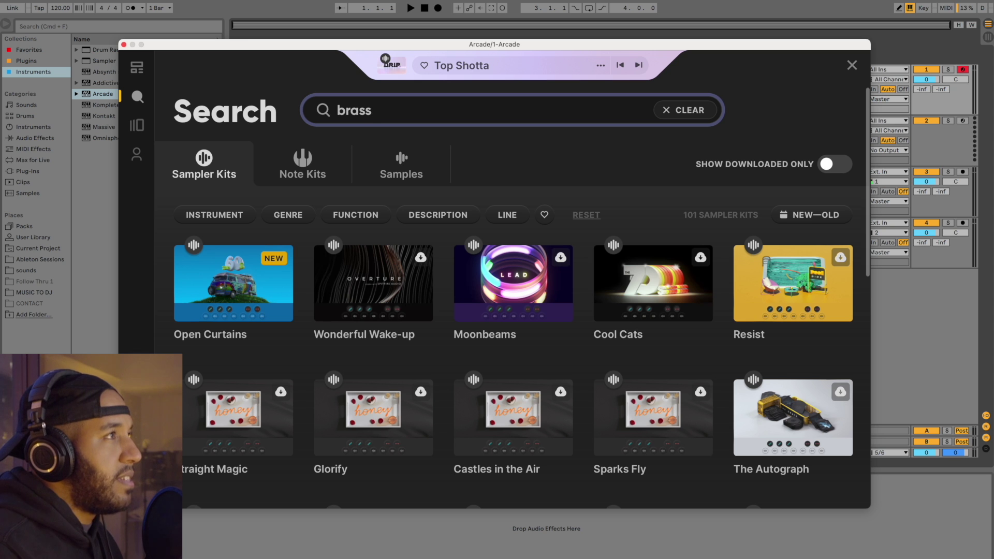
left_click_drag(391, 106, 291, 112)
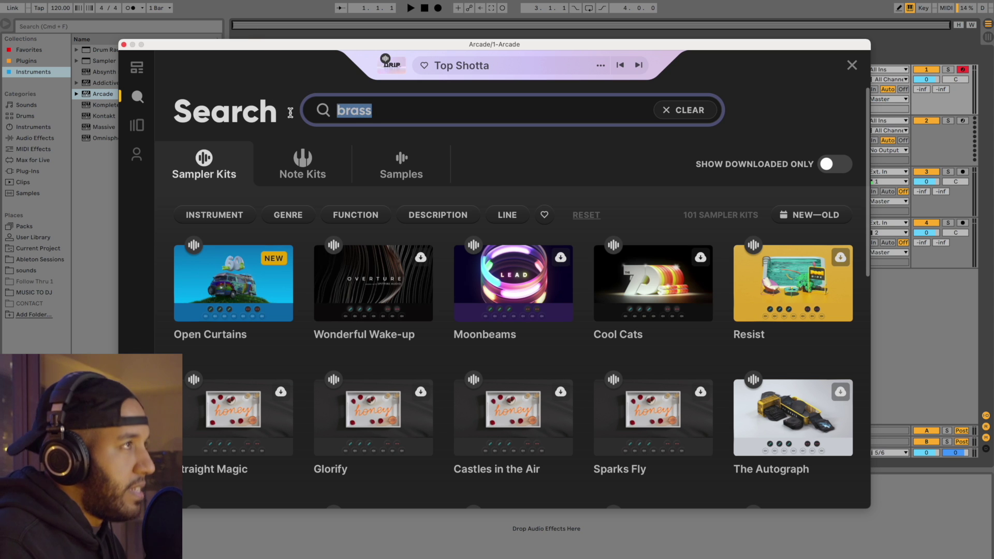
key("BackSpace")
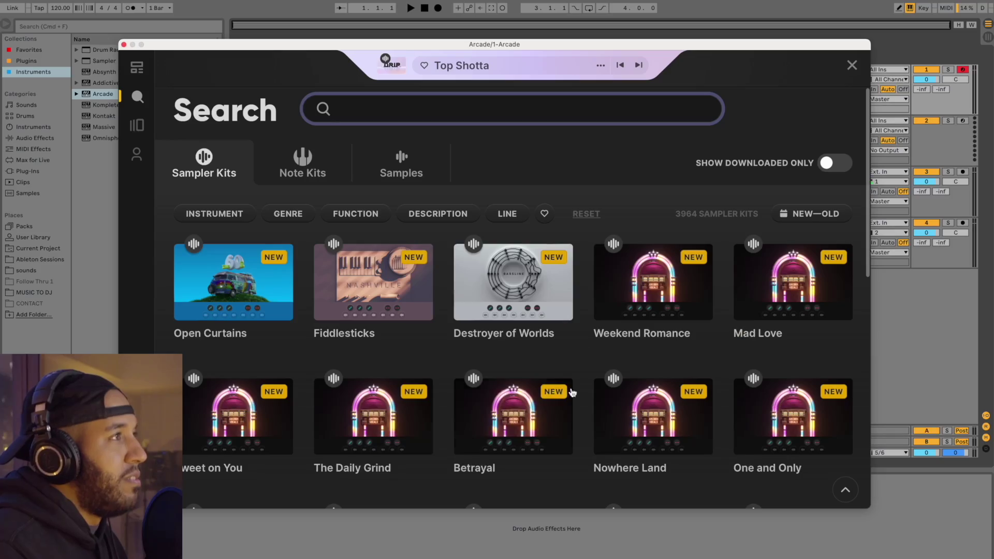
mouse_move(395, 473)
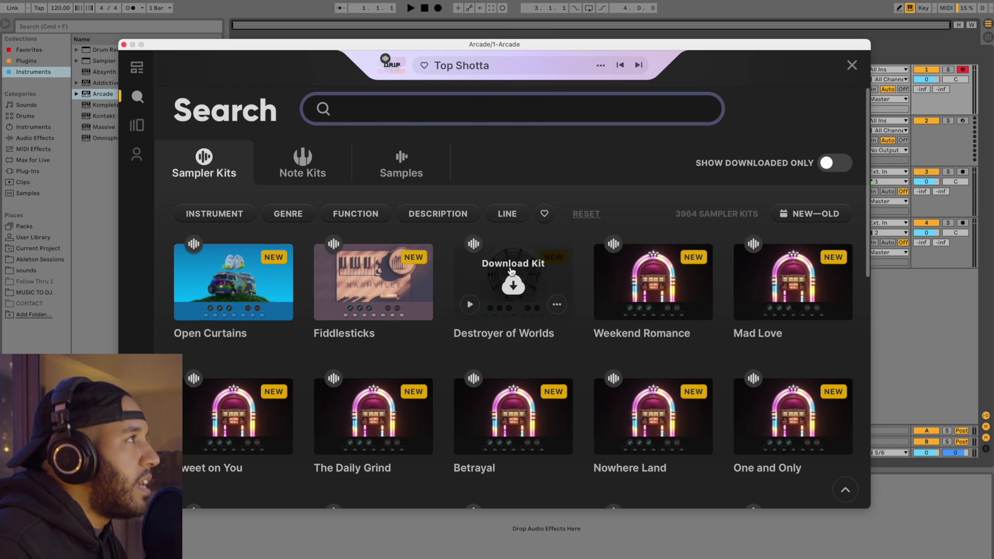
- Browse the Lines catalogue and open the Drip line's page
left_click(138, 126)
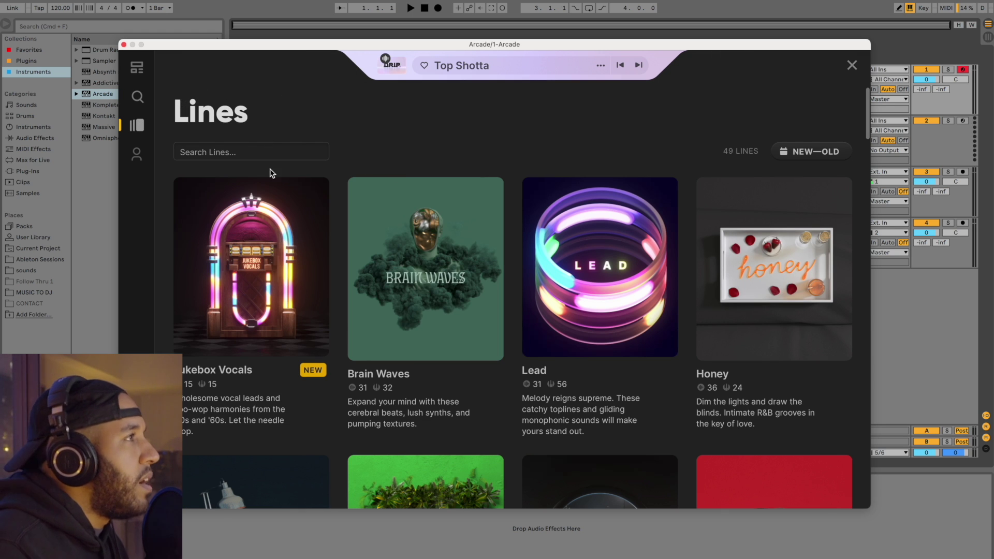
scroll(694, 166, "down", 3)
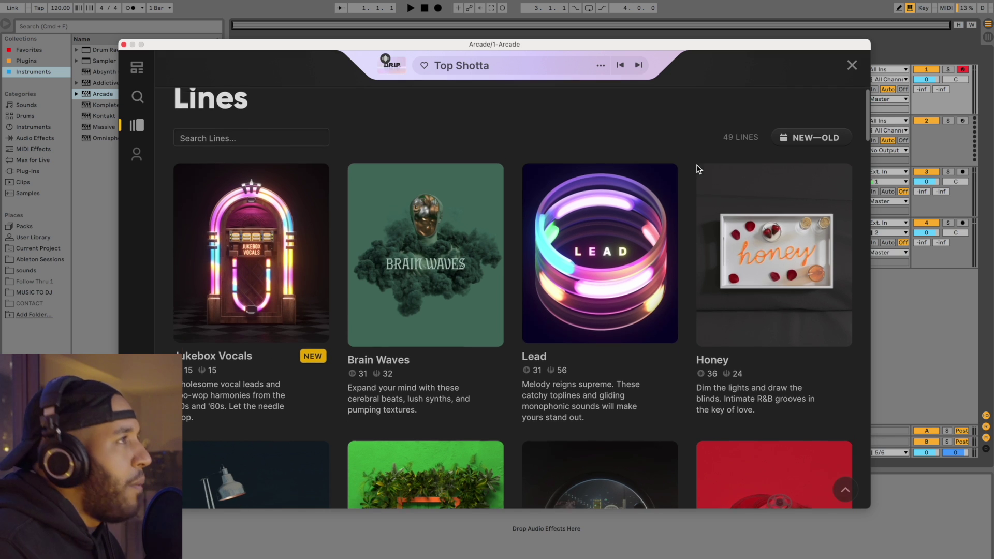
scroll(599, 194, "down", 2)
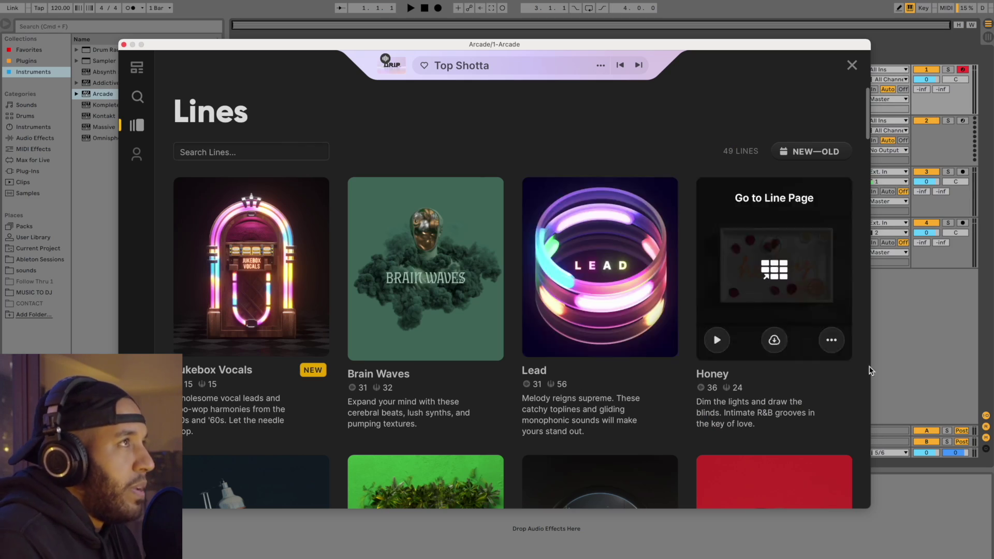
scroll(597, 386, "down", 3)
scroll(598, 386, "down", 7)
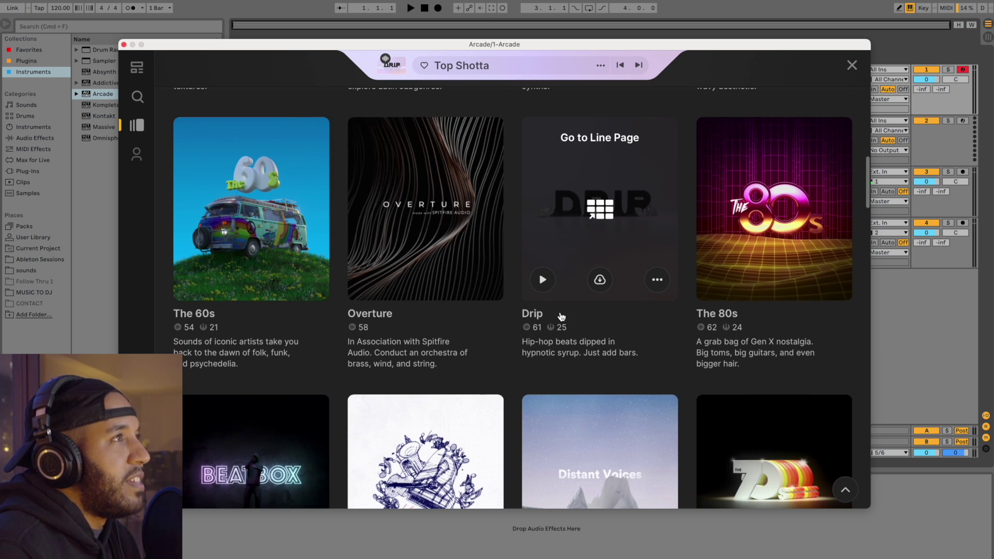
left_click(539, 315)
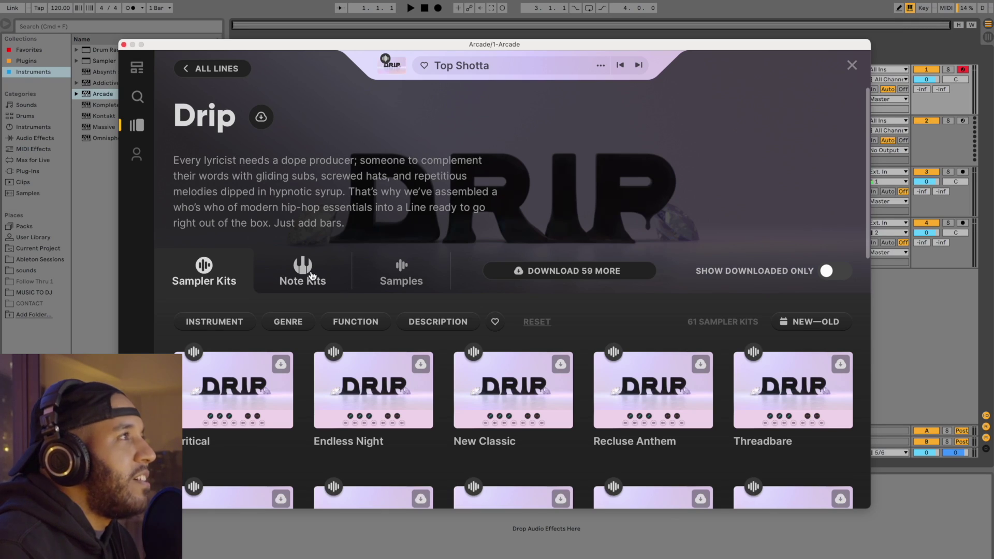
- Show the Drip line's note kits and preview the Drowsy Flute kit
left_click(312, 275)
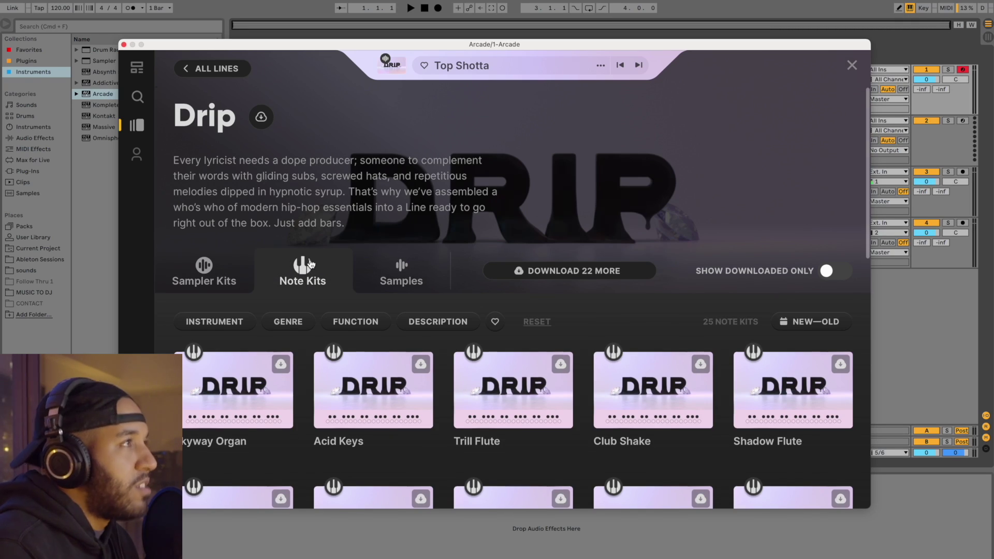
left_click(204, 270)
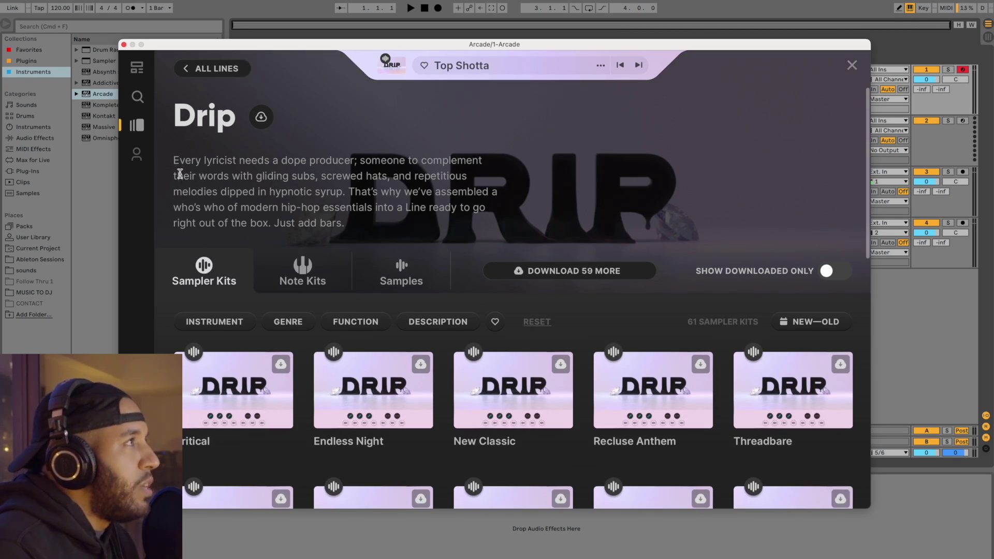
left_click(287, 269)
scroll(376, 396, "down", 1)
scroll(375, 396, "down", 3)
mouse_move(193, 358)
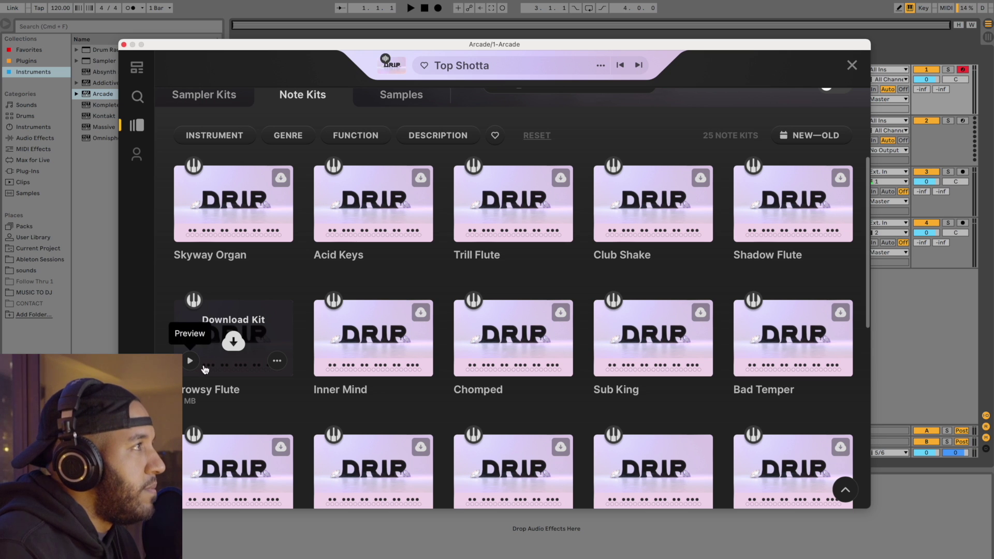
left_click(203, 365)
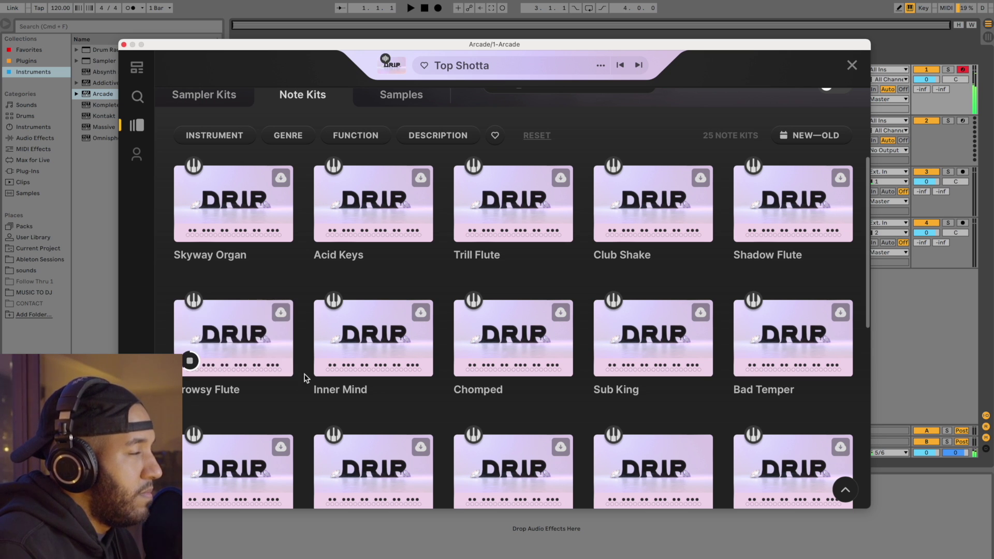
mouse_move(328, 368)
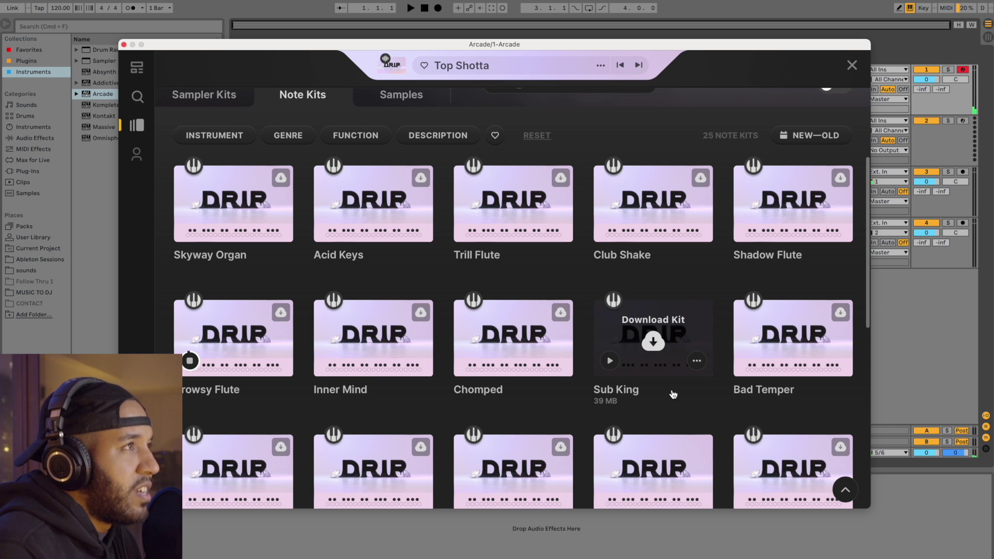
- Preview the Celestial Vibes note kit in the Drip line, and download and load it
scroll(647, 393, "down", 2)
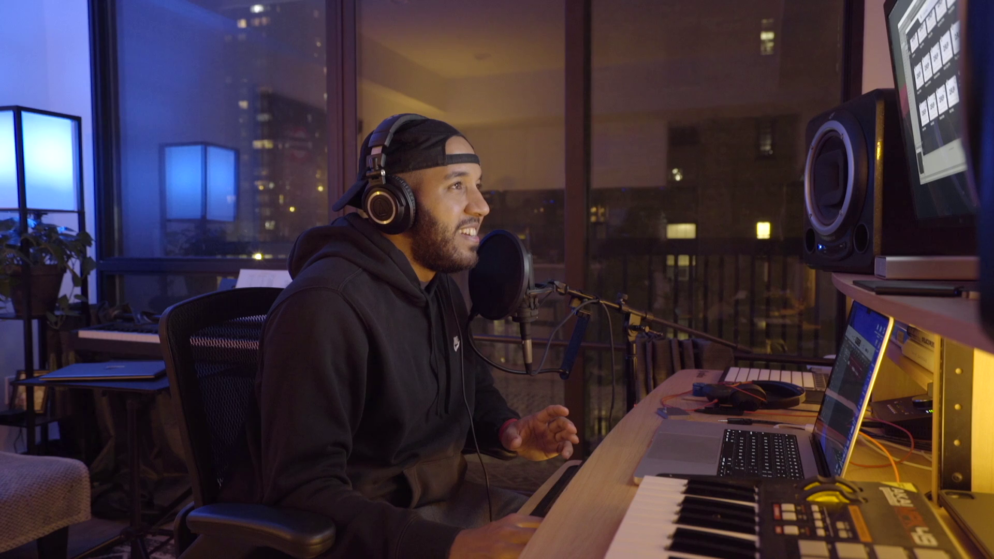
scroll(673, 362, "down", 4)
left_click(751, 388)
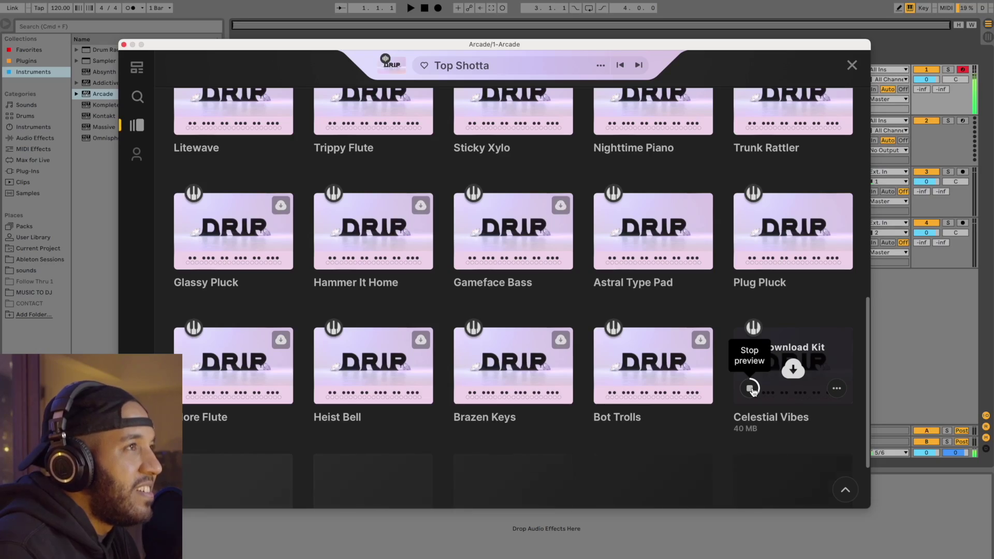
left_click(750, 388)
left_click(793, 369)
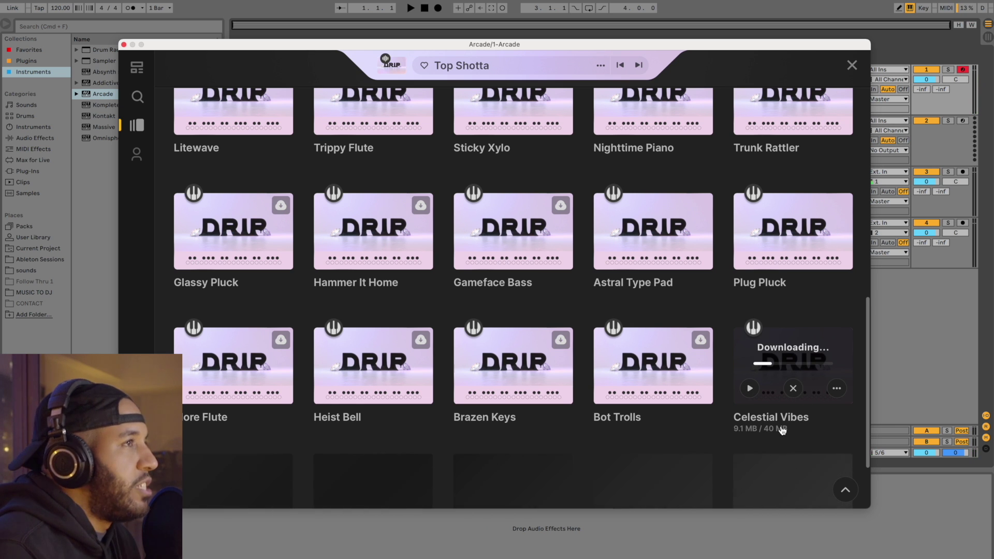
left_click(807, 358)
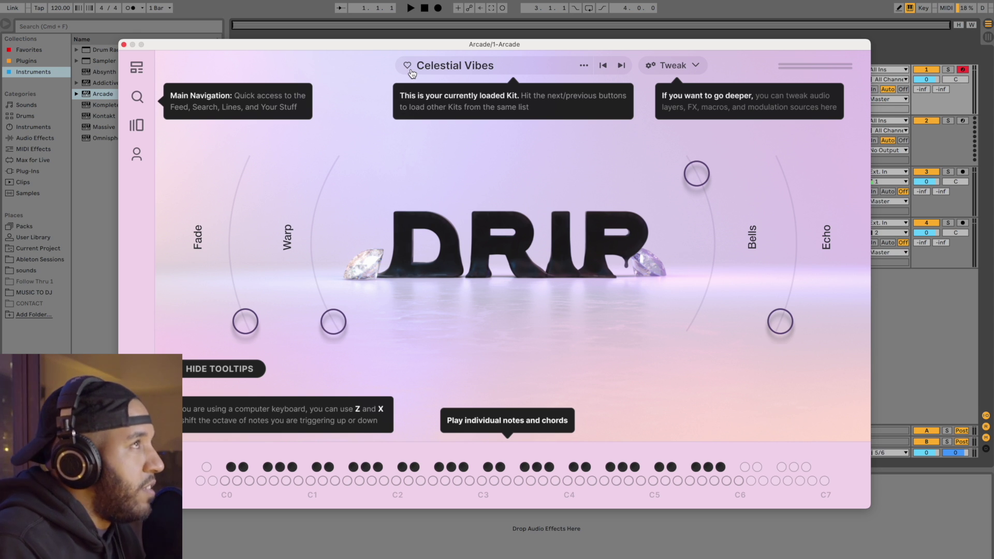
- Examine the layer, mixer, modulation and macro settings of the Celestial Vibes kit, and close the tweak view
left_click(677, 67)
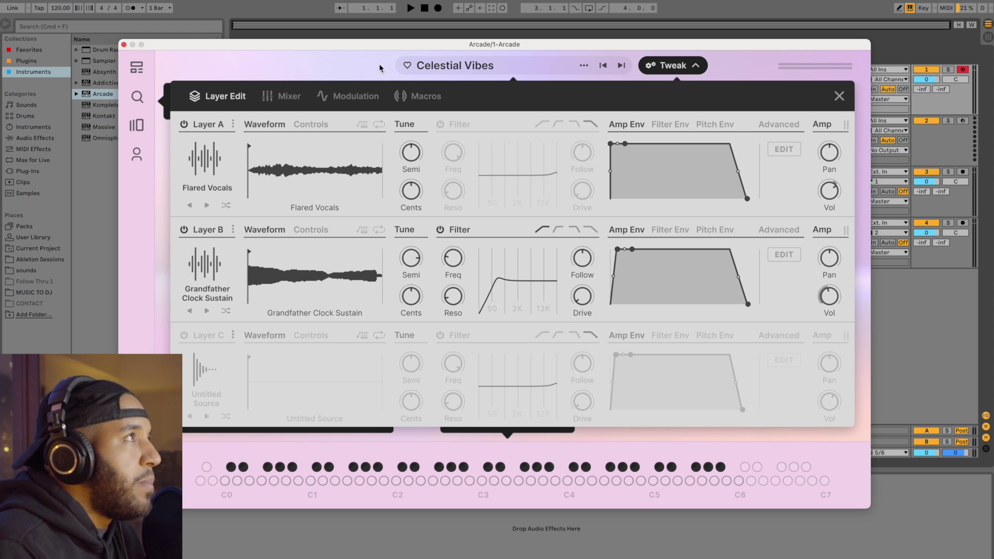
left_click(282, 96)
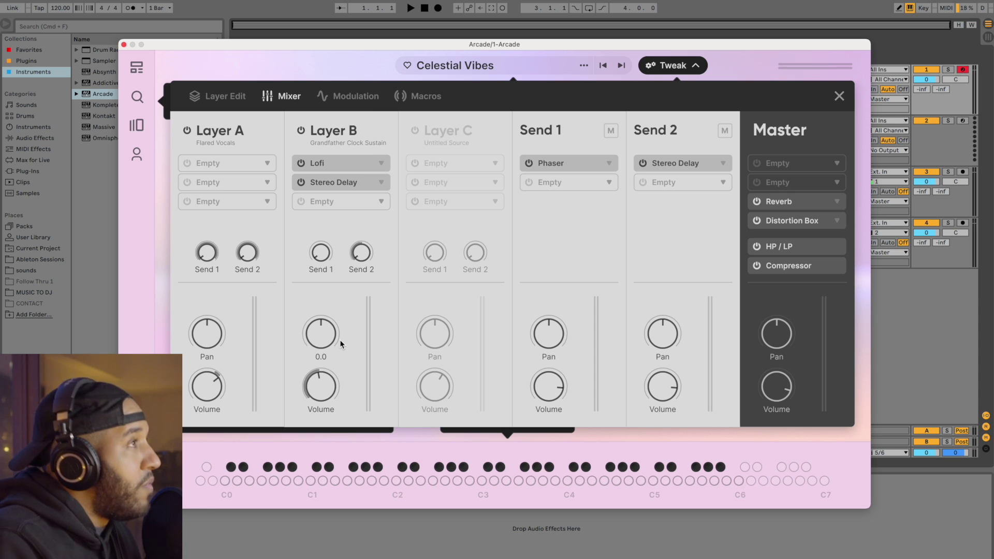
left_click(352, 96)
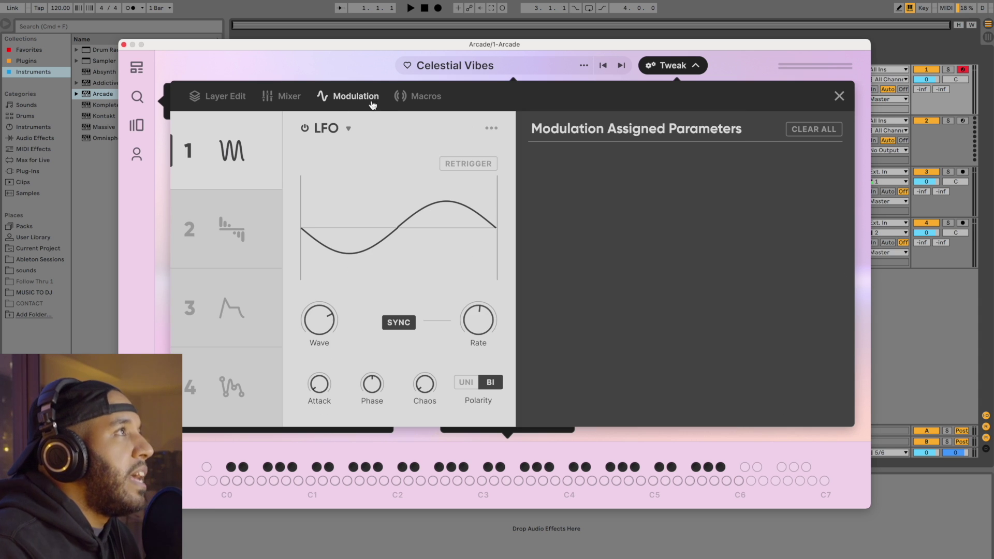
left_click(402, 97)
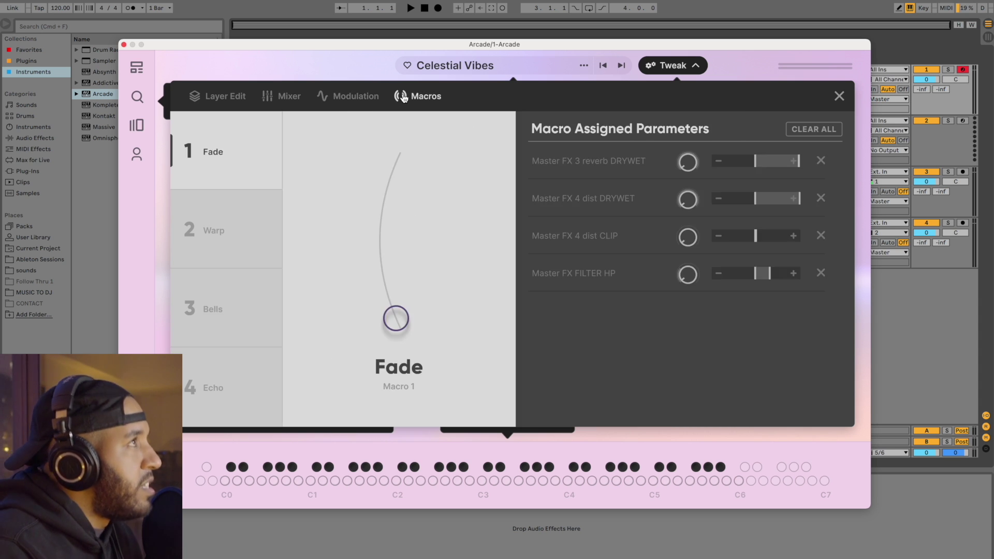
left_click(839, 97)
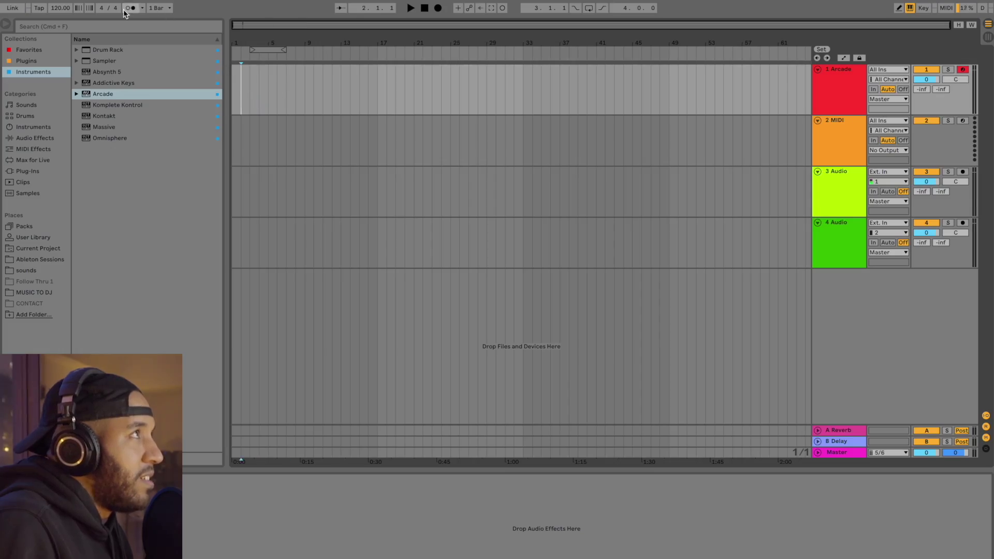
- Start recording on the Arcade track at a tempo of 128 BPM with the metronome on
left_click(130, 7)
key("space")
left_click(60, 8)
type("128")
key("Return")
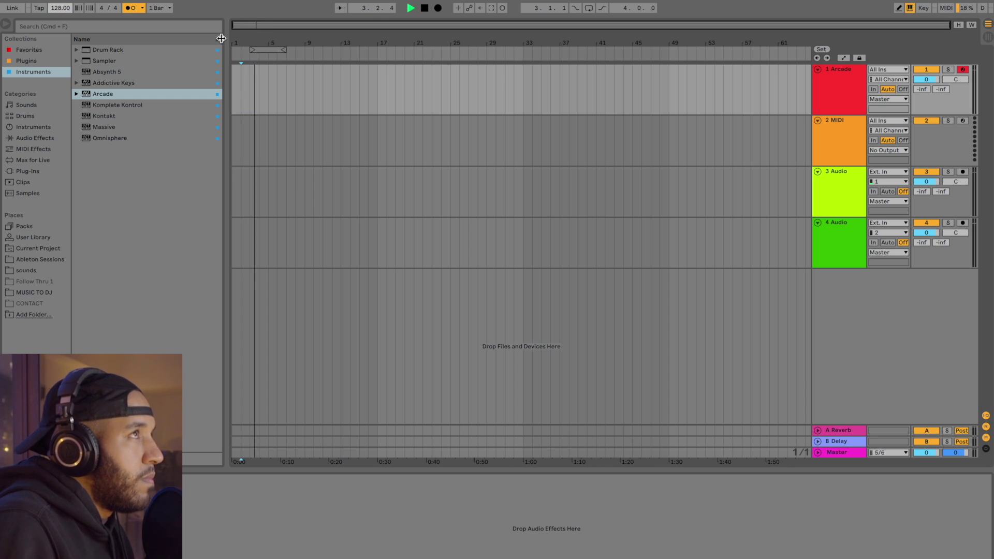
key("space")
left_click(439, 9)
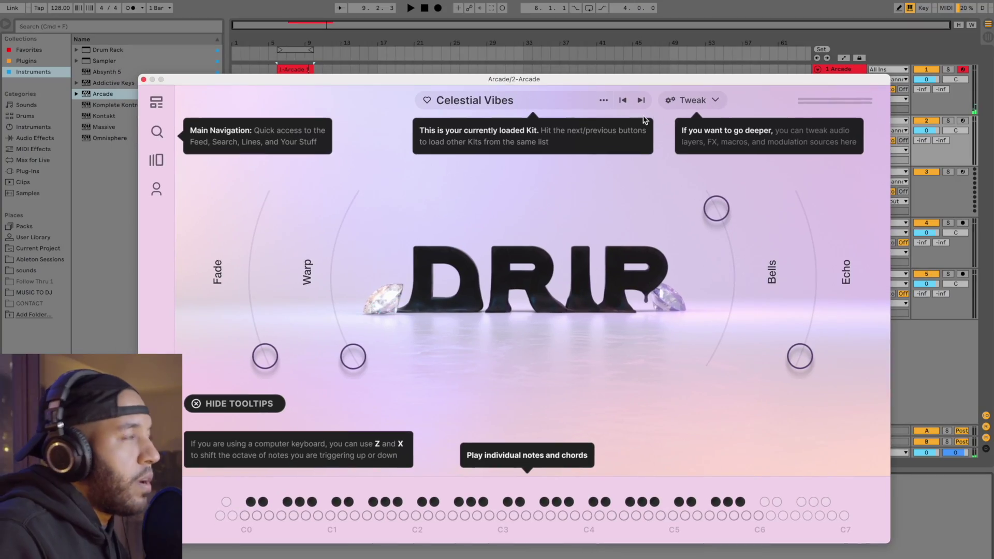
- Find The Daily Grind sampler kit in the second Arcade instance's search page, preview it and download it
left_click(174, 140)
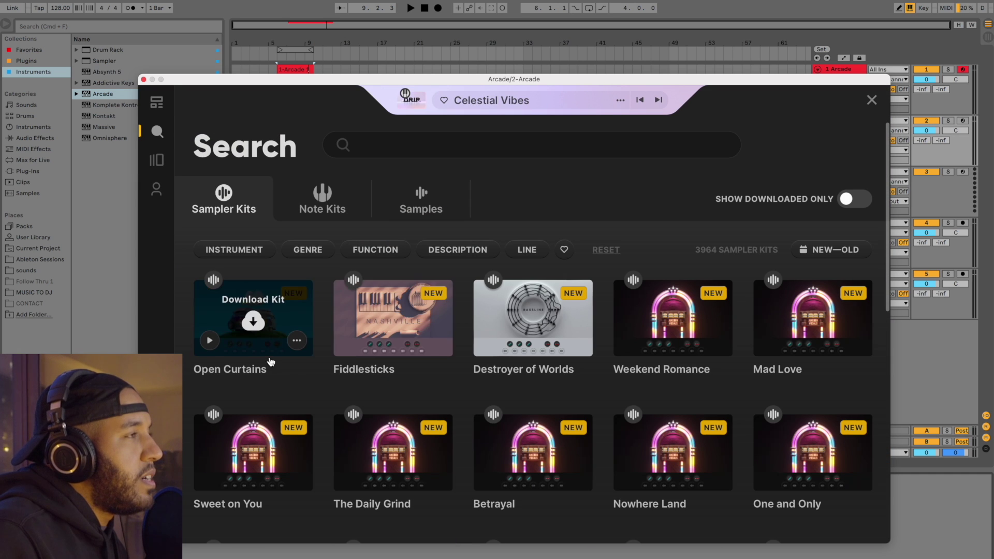
mouse_move(435, 444)
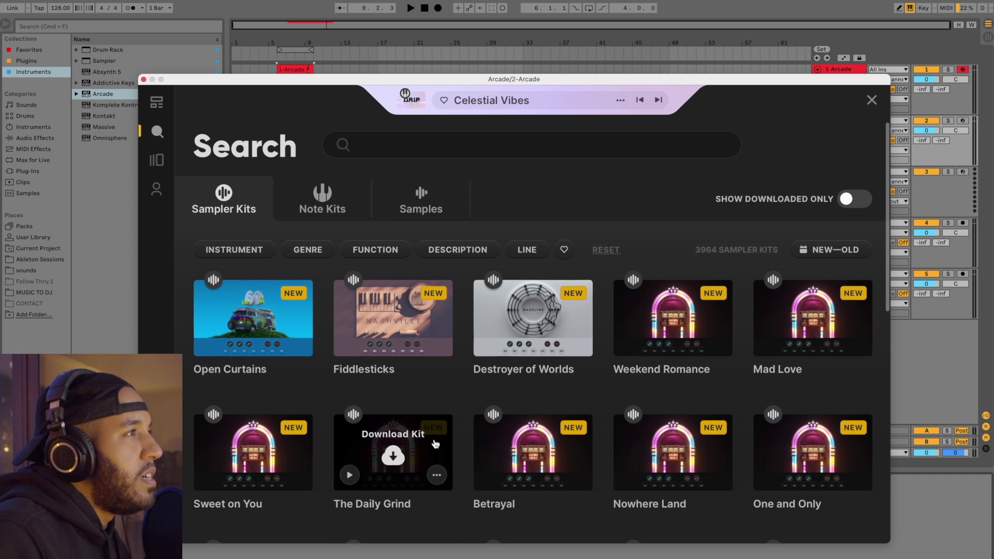
left_click(350, 475)
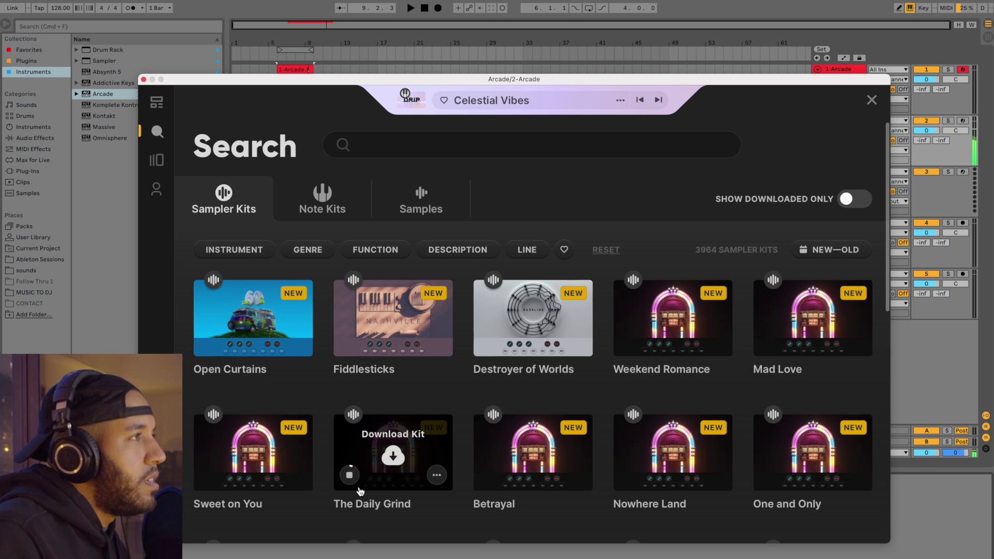
left_click(349, 474)
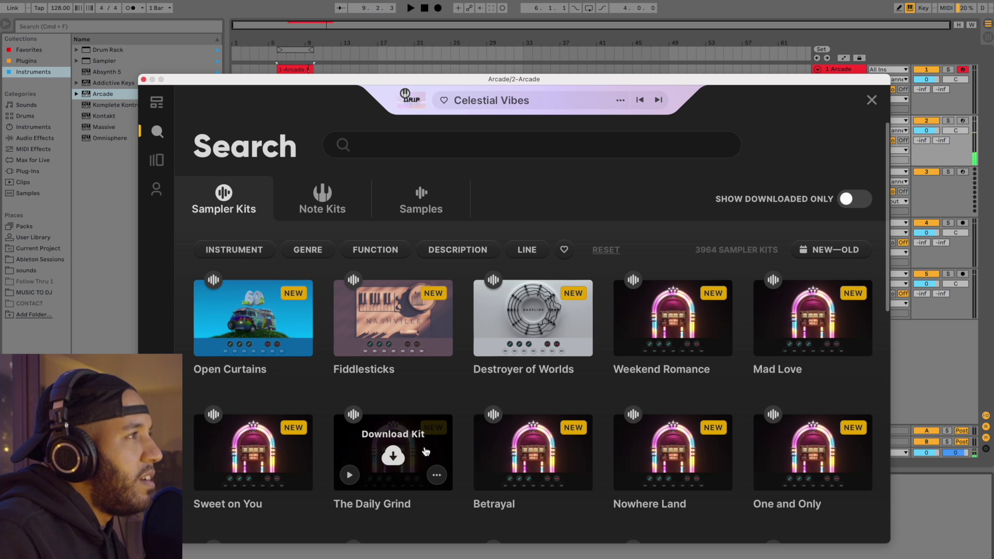
left_click(394, 455)
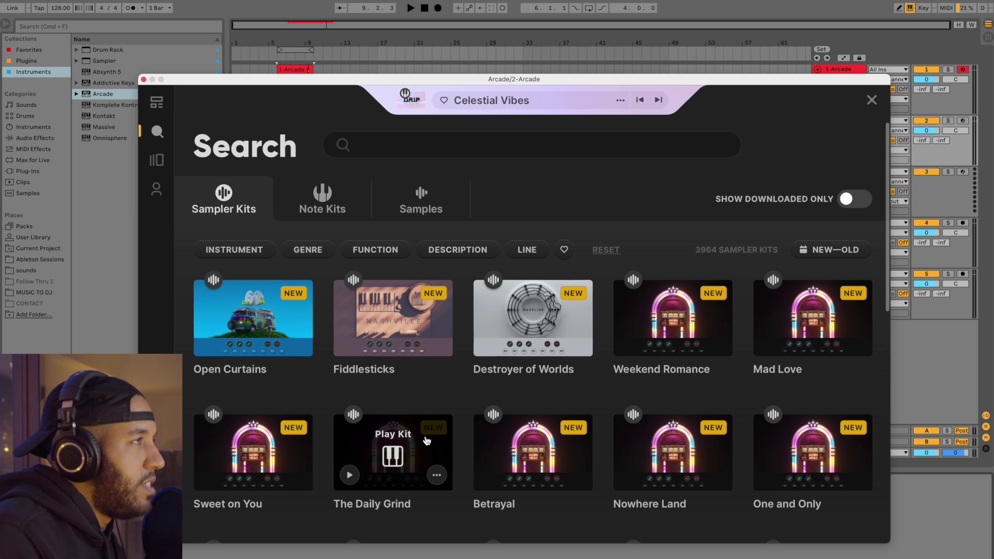
- Load The Daily Grind kit in the second Arcade instance and audition its sample keys together with the modifier keys
left_click(419, 443)
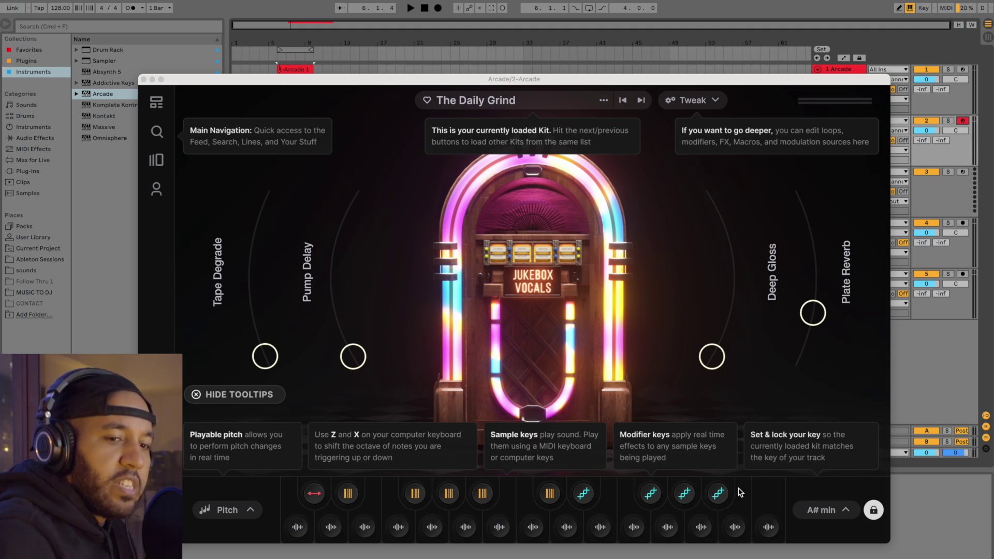
key("w")
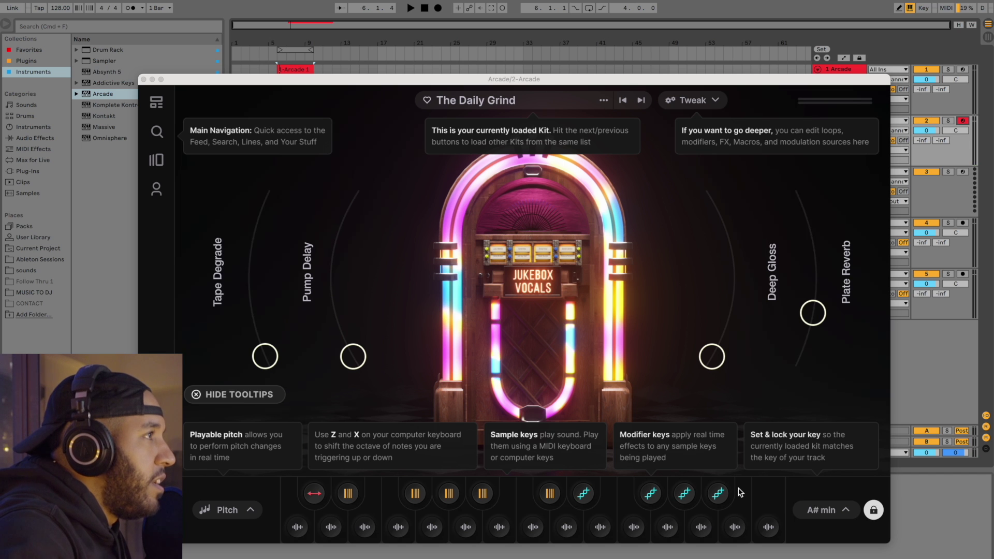
key("t")
key("s")
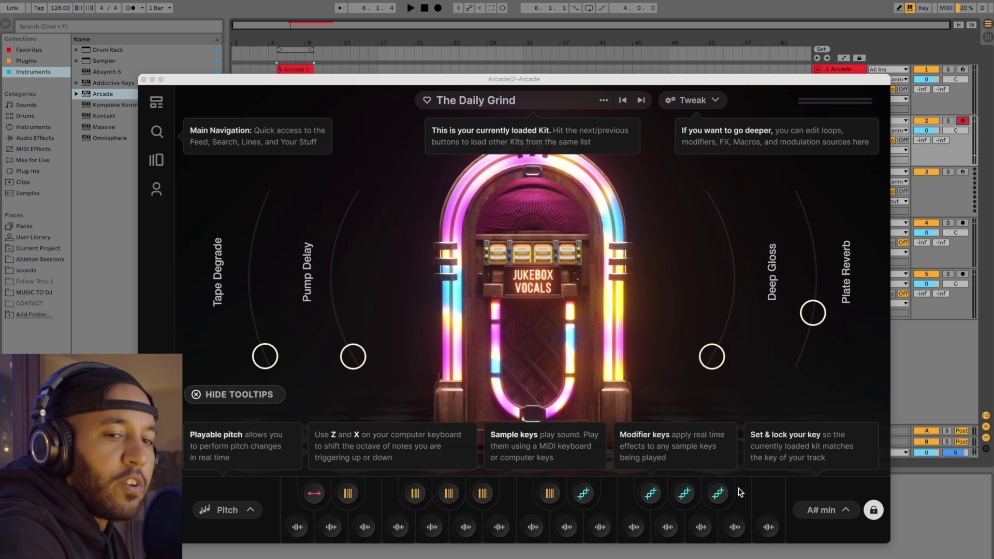
key("o")
key("s")
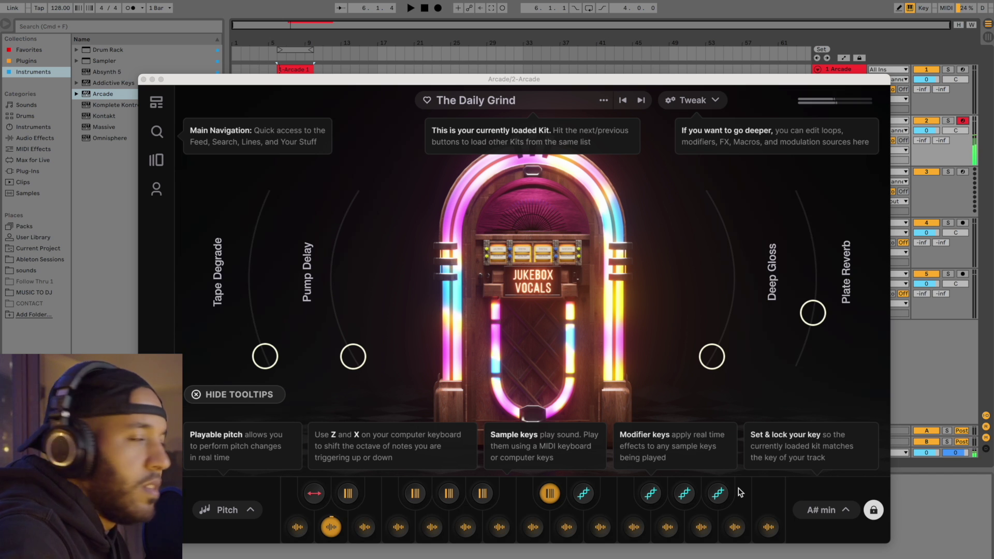
key("p")
key("s")
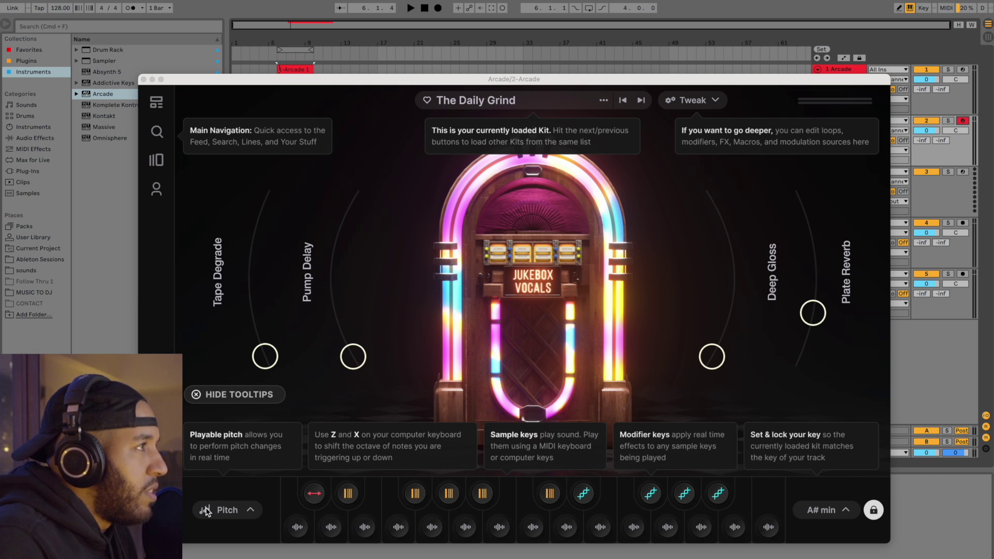
- Examine the playable pitch keyboard range and the session key list of The Daily Grind kit, and close both
left_click(246, 513)
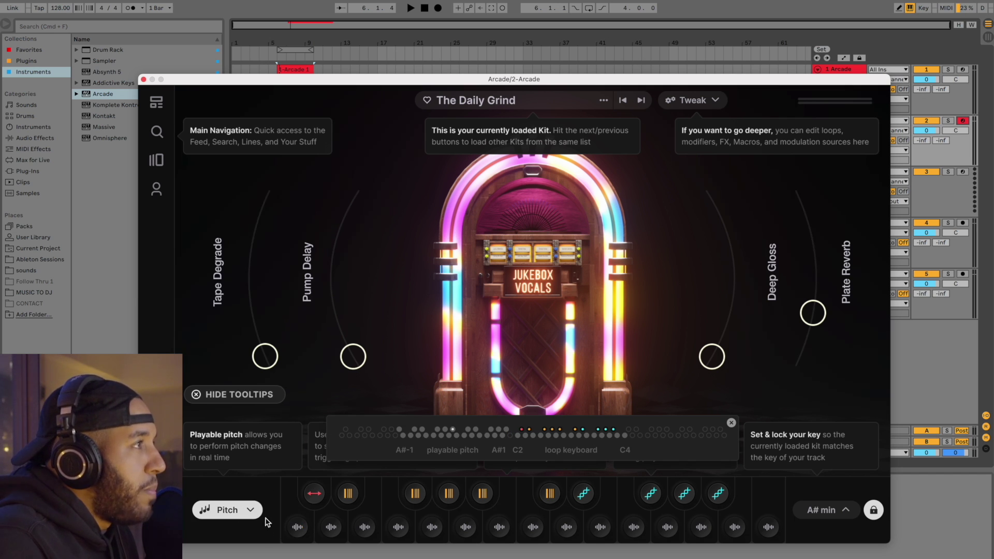
left_click(253, 515)
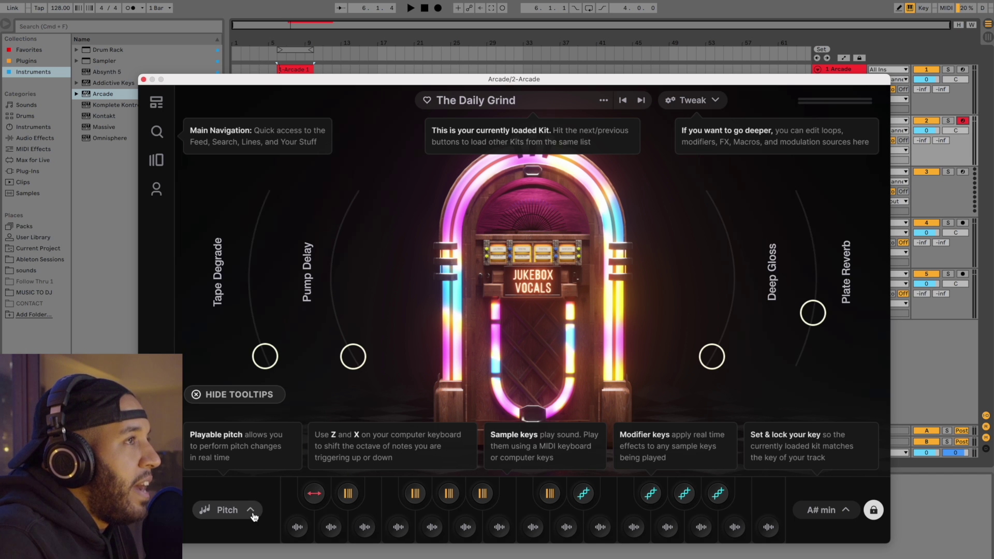
left_click(834, 514)
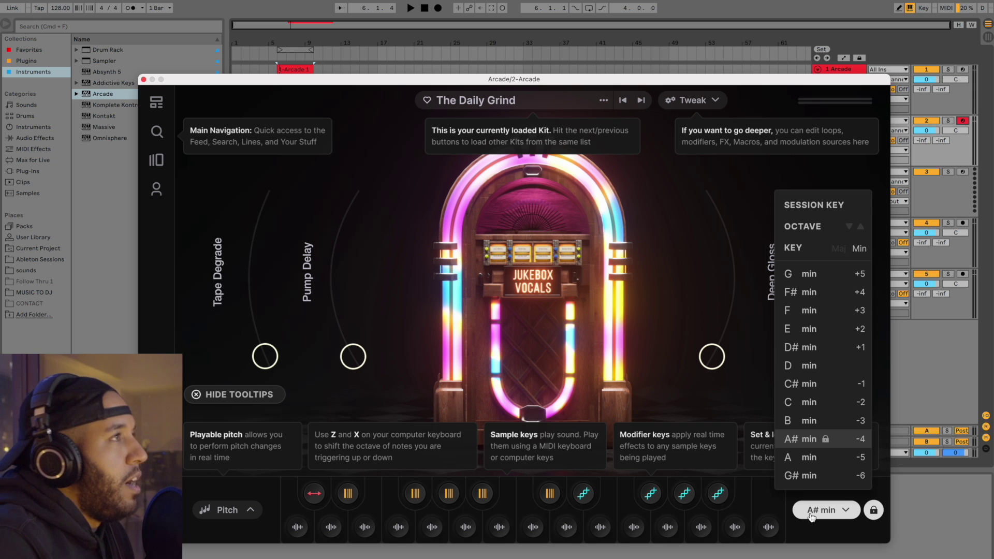
left_click(811, 513)
- Record a vocal sample from The Daily Grind on the 2 Arcade track over the loop, and hide the plug-in window
left_click_drag(679, 81, 668, 117)
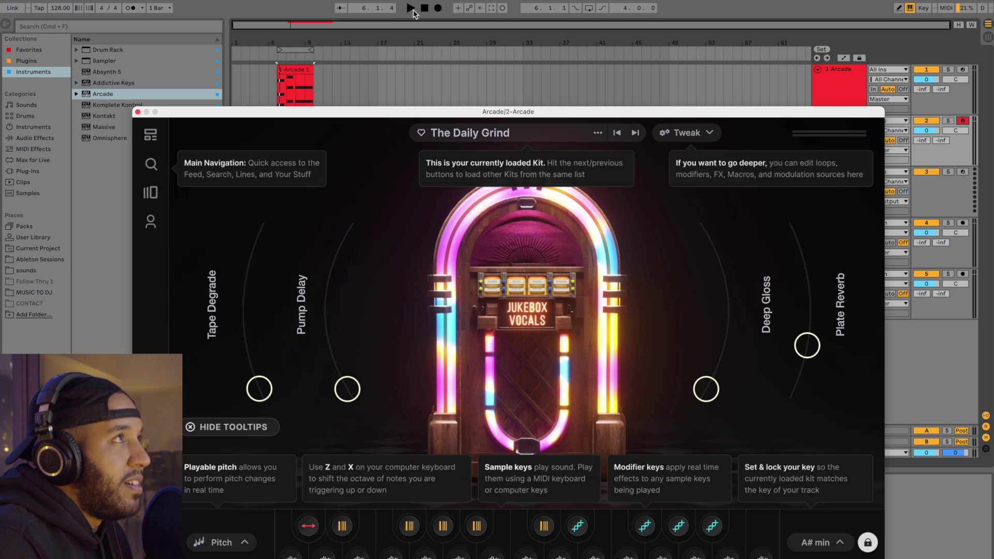
left_click(413, 9)
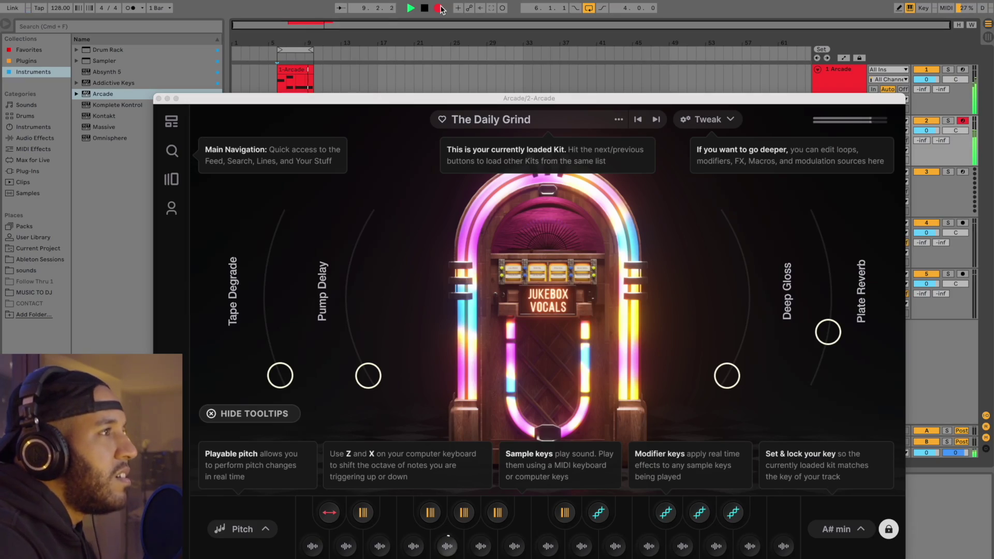
left_click(440, 9)
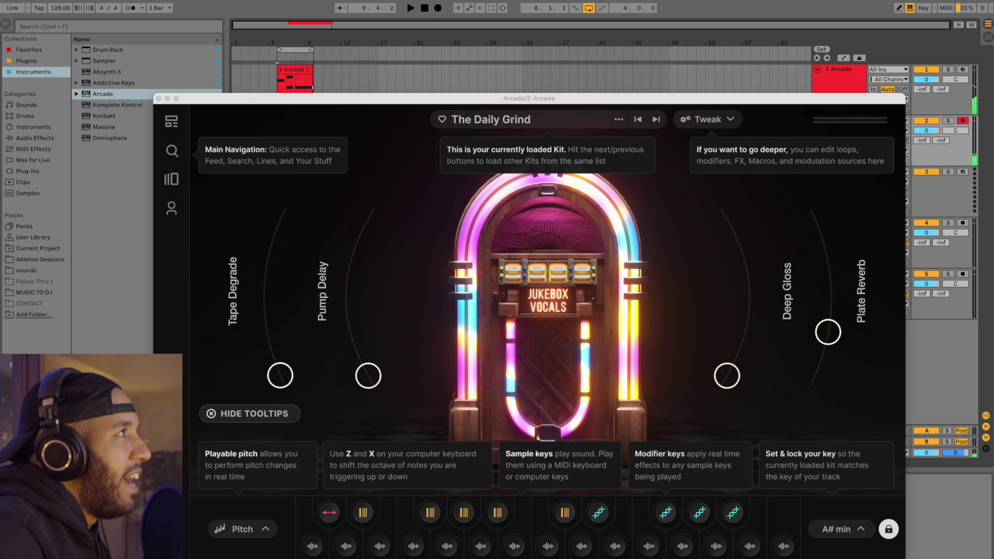
key("super+alt+p")
- Shorten the recorded note in the 2 Arcade clip so it ends at bar 4, and play the loop
double_click(295, 124)
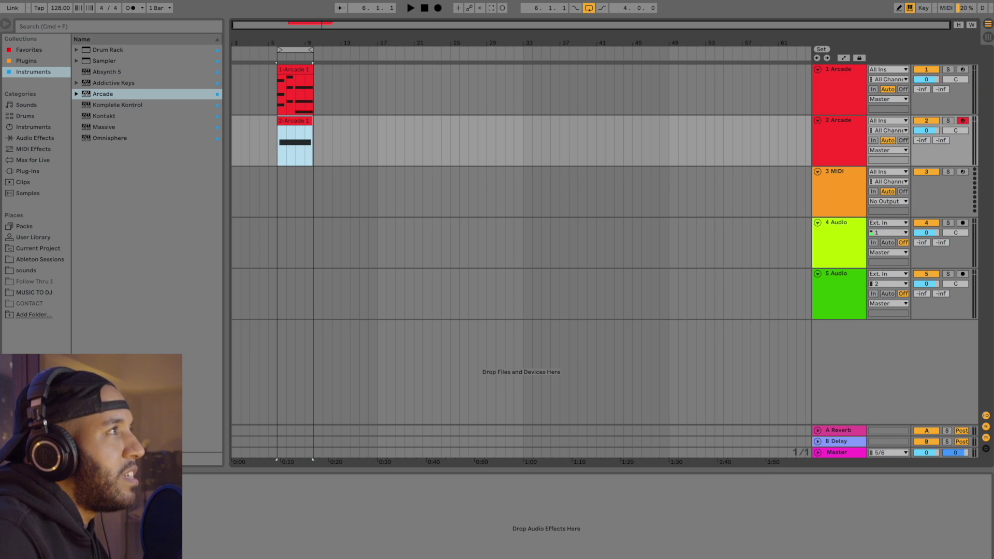
left_click_drag(966, 383, 810, 383)
key("space")
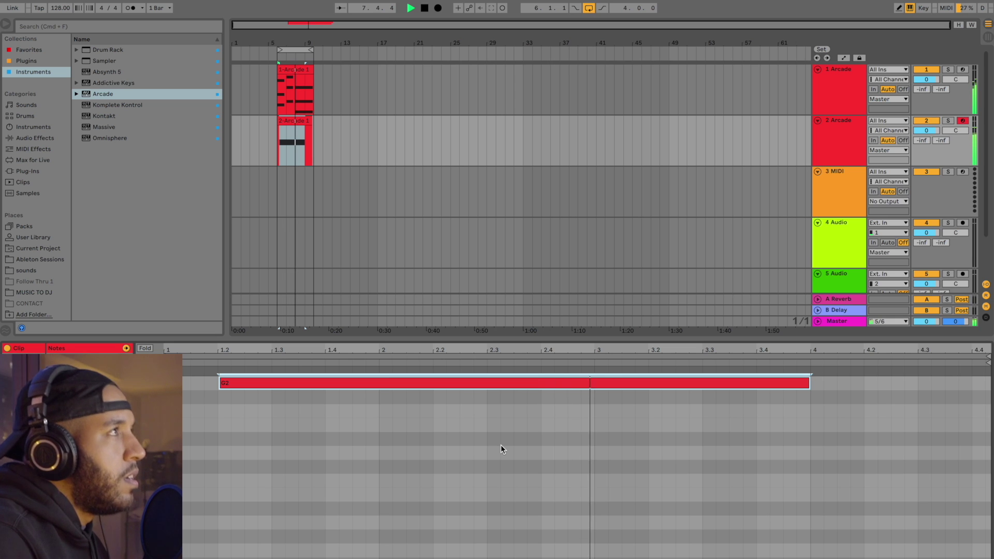
- Stop playback, duplicate the 2 Arcade track and delete the copied clip from the duplicate
left_click(441, 140)
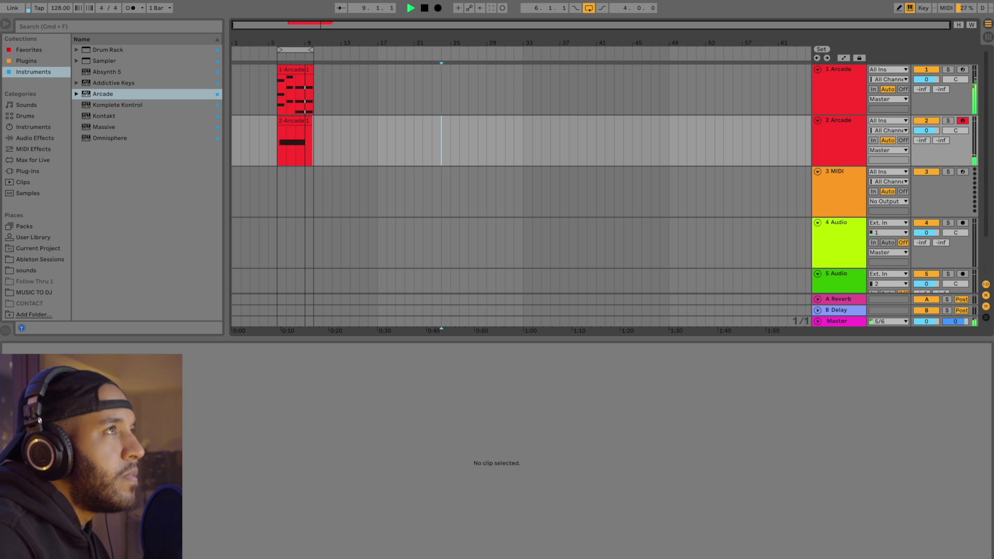
key("space")
key("super+d")
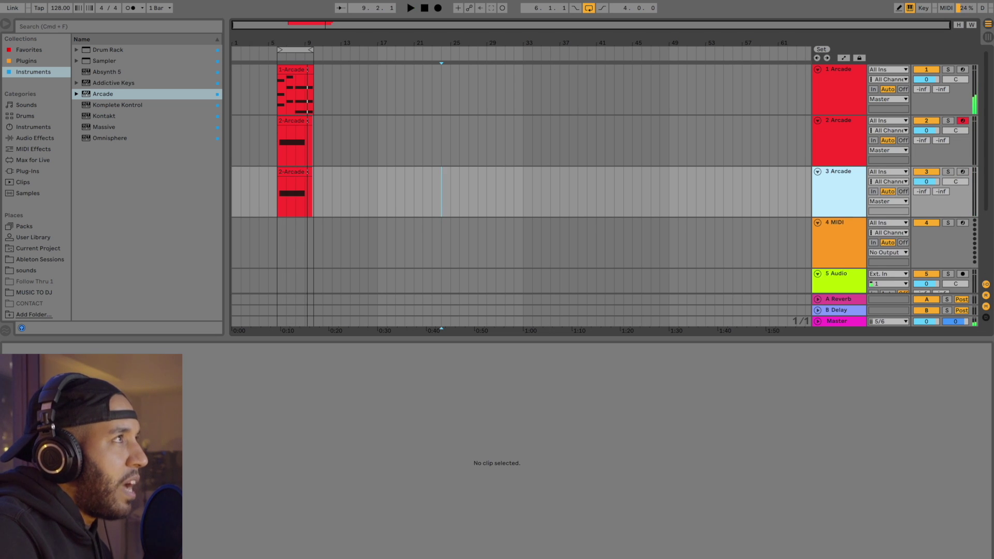
left_click(293, 172)
key("Delete")
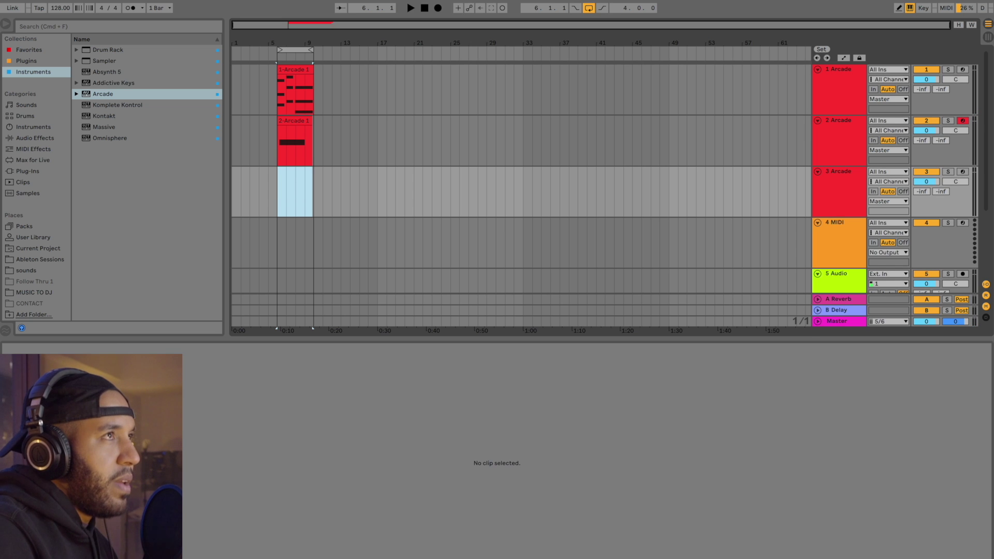
- Arm the duplicated 3 Arcade track for recording in place of the second track, and stop playback
left_click(839, 172)
left_click(963, 121)
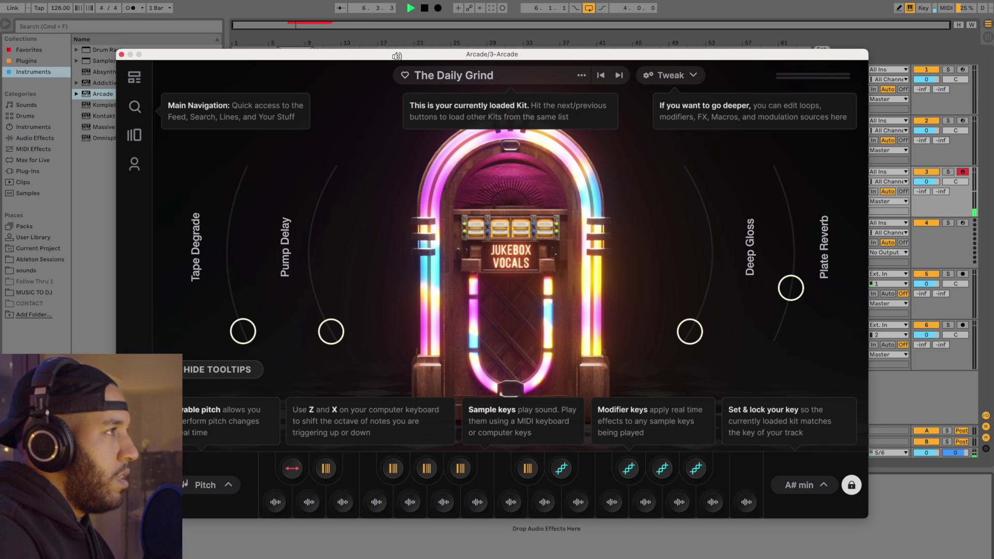
key("space")
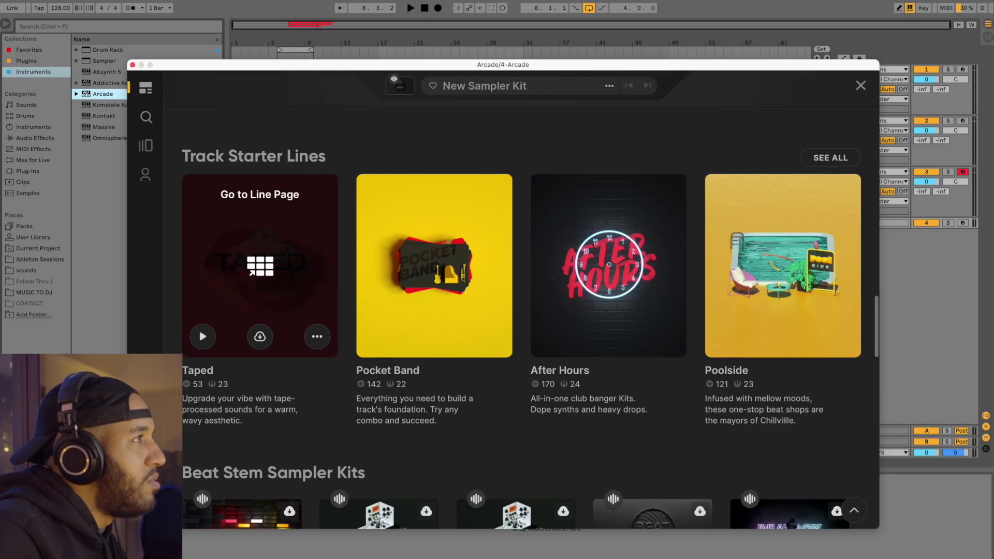
- Open the note kits of the Taped line in the fourth Arcade instance and preview Pure Nostalgia
left_click(252, 273)
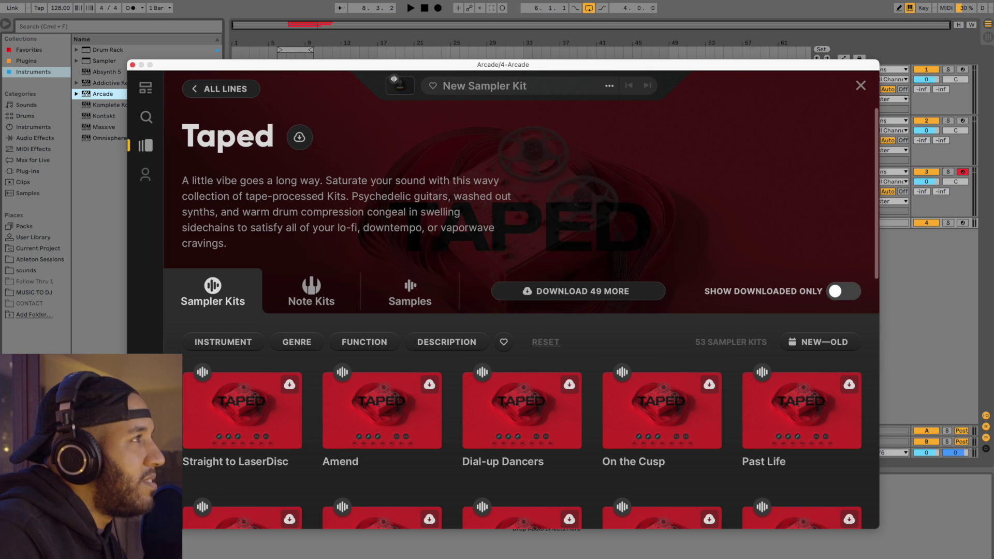
left_click(311, 292)
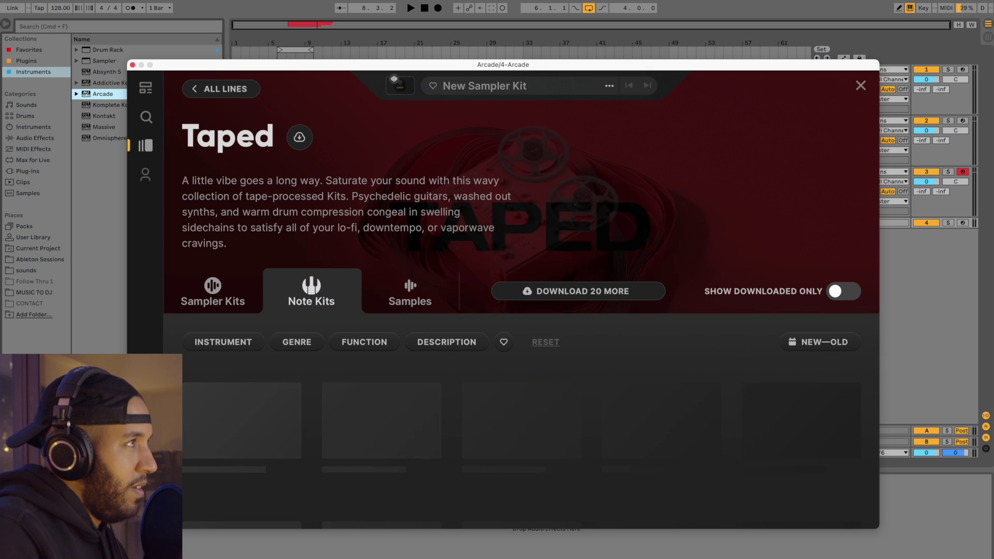
scroll(381, 274, "down", 3)
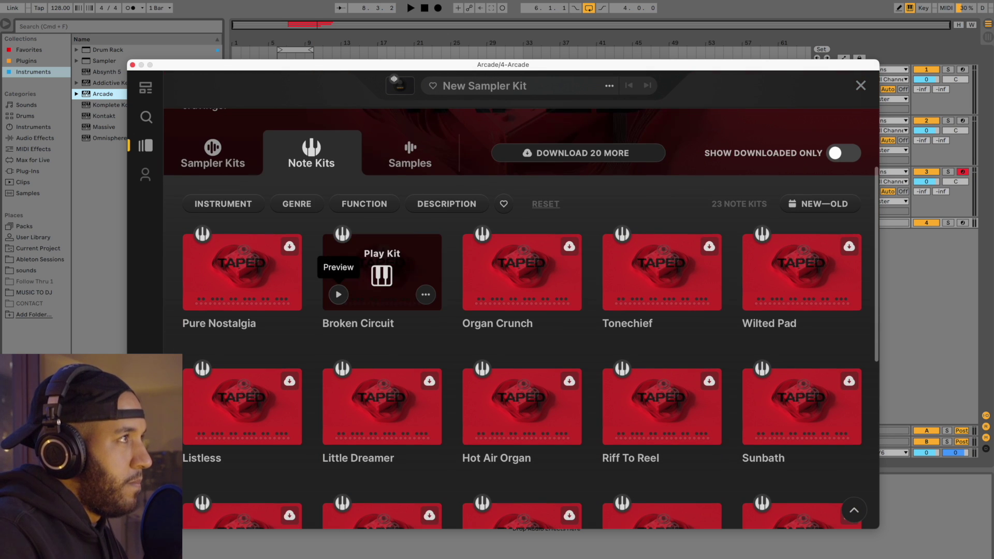
left_click(199, 294)
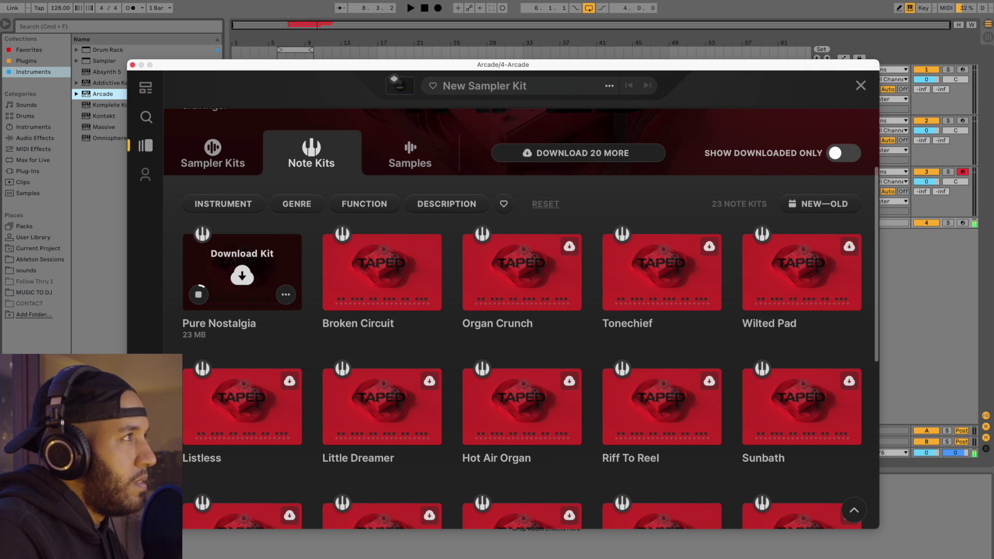
- Download and load the Pure Nostalgia note kit, hide its tooltips and reposition the plug-in window over the arrangement
left_click(242, 275)
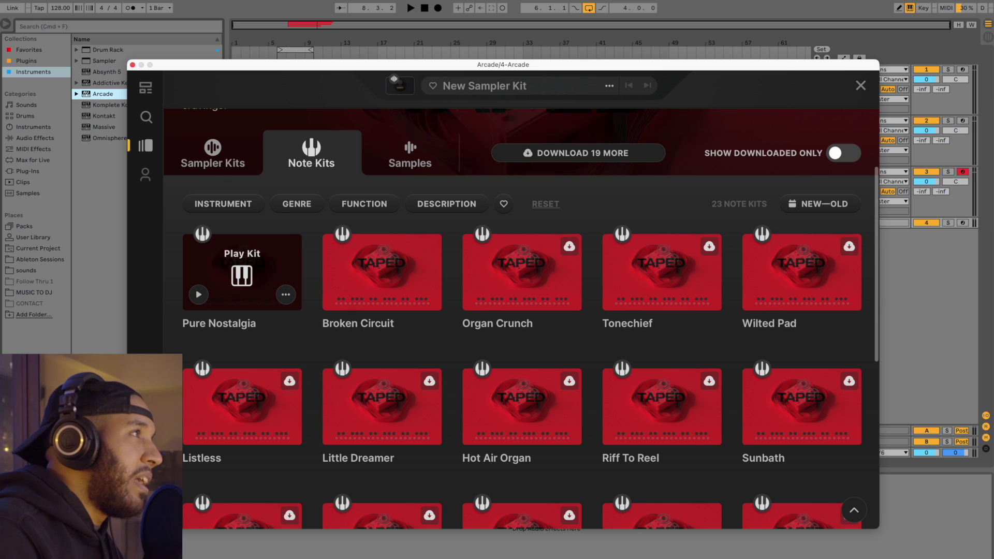
left_click(242, 274)
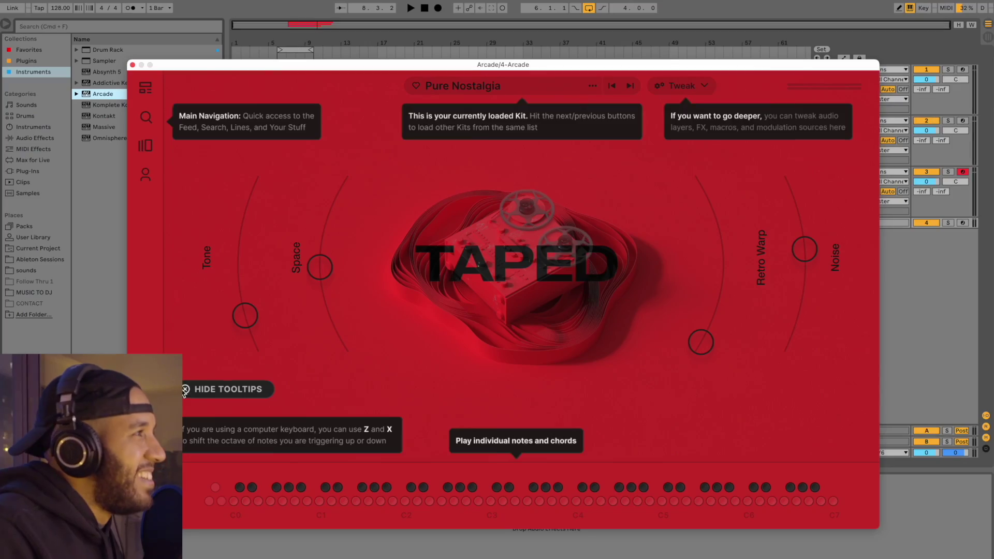
left_click(185, 390)
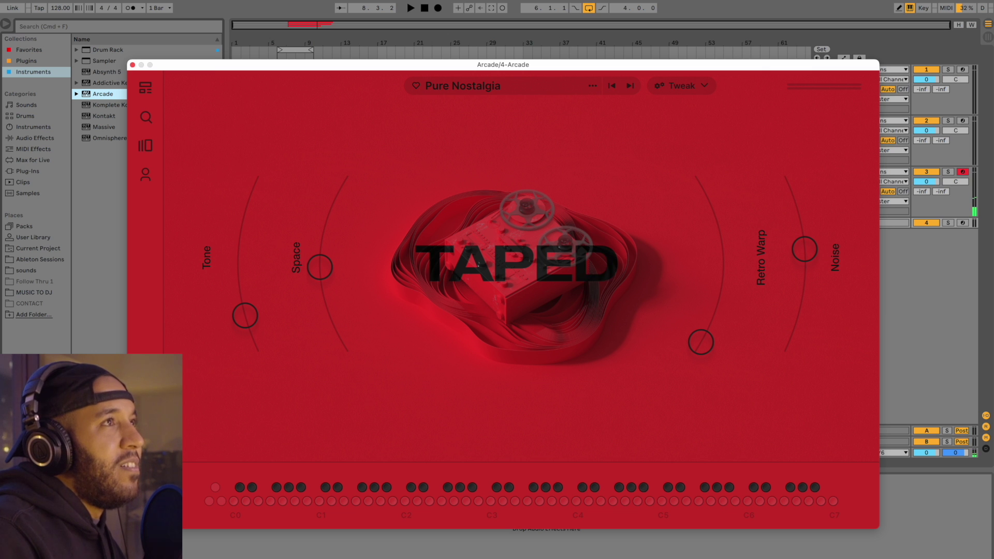
left_click_drag(414, 64, 359, 220)
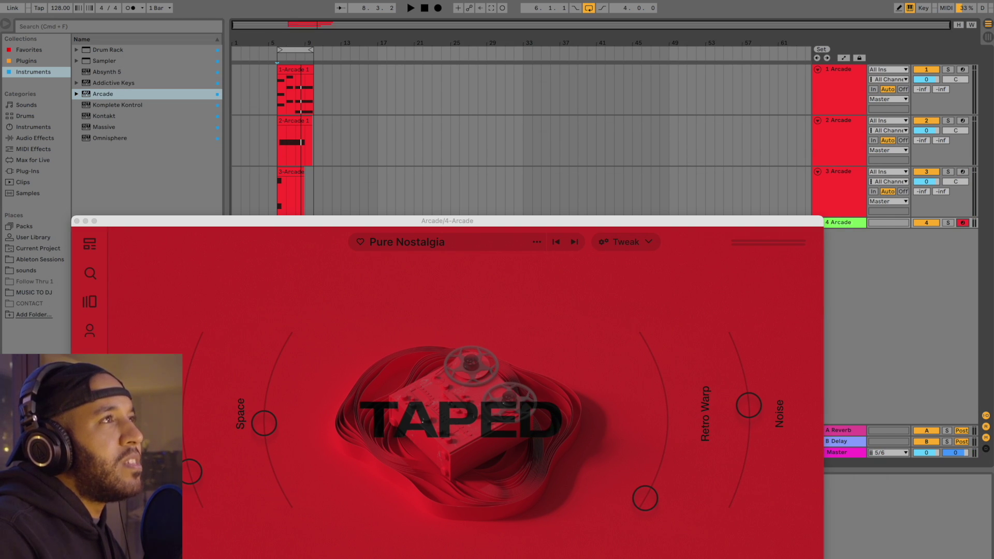
left_click_drag(359, 220, 390, 97)
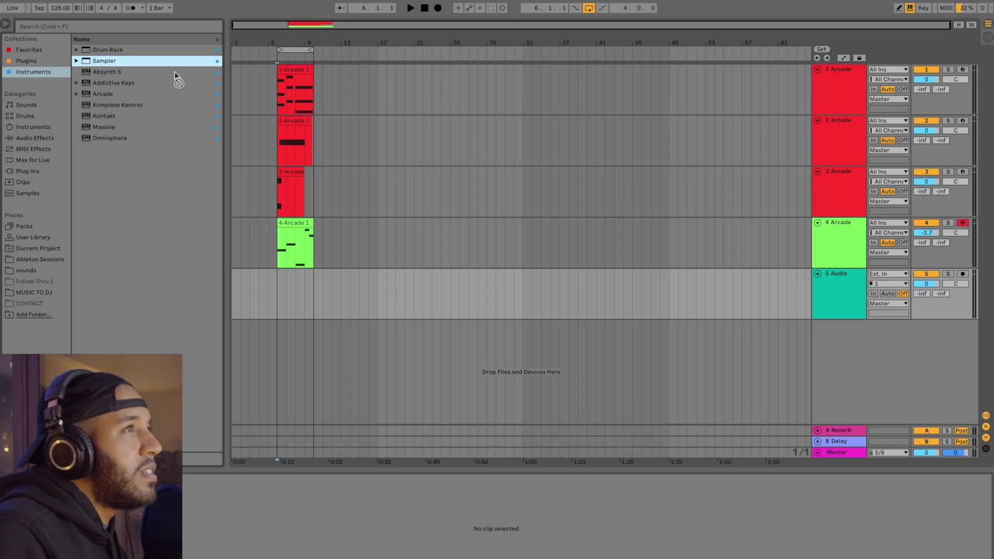
- Delete the empty 5 Audio track and disarm the 4 Arcade track
left_click(839, 296)
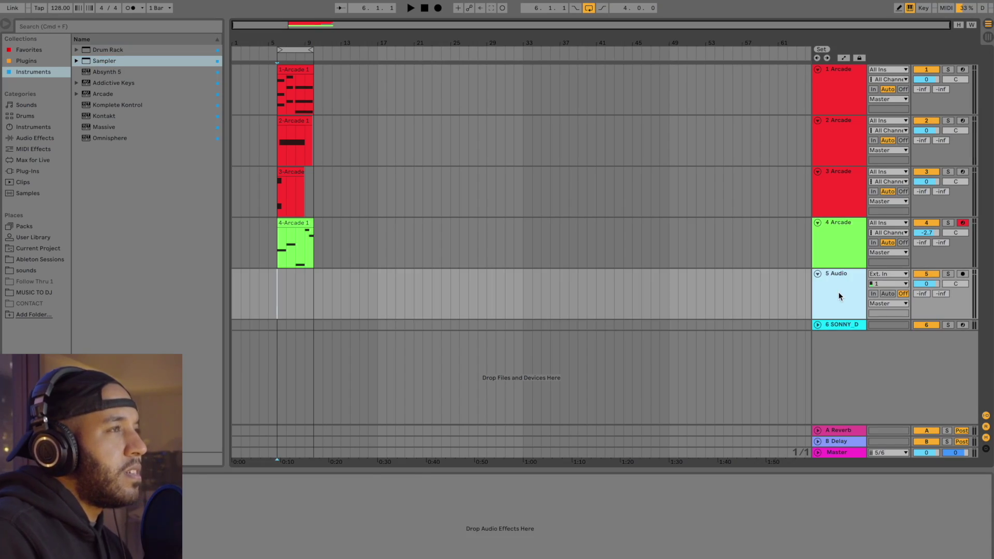
key("Delete")
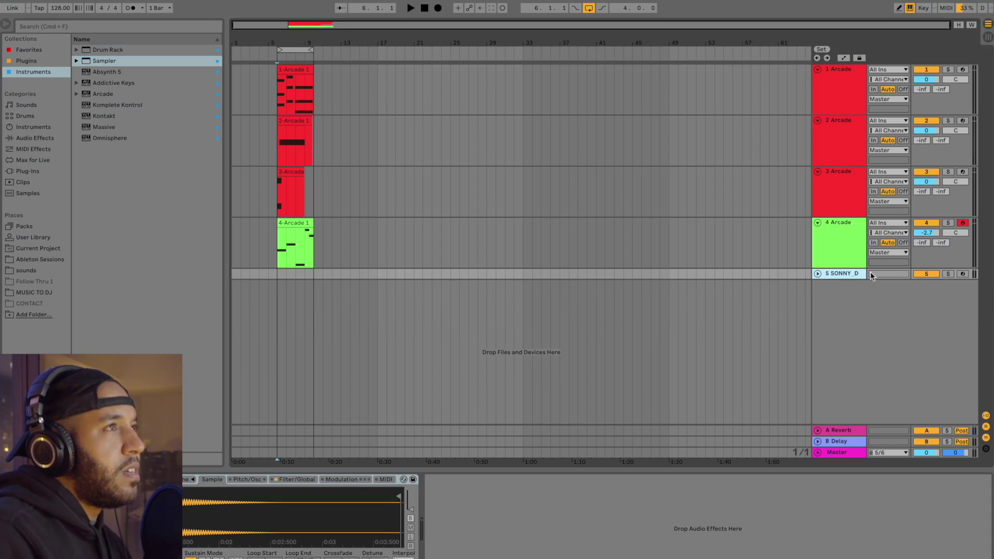
key("Up")
key("Up")
left_click(962, 223)
key("Down")
key("Down")
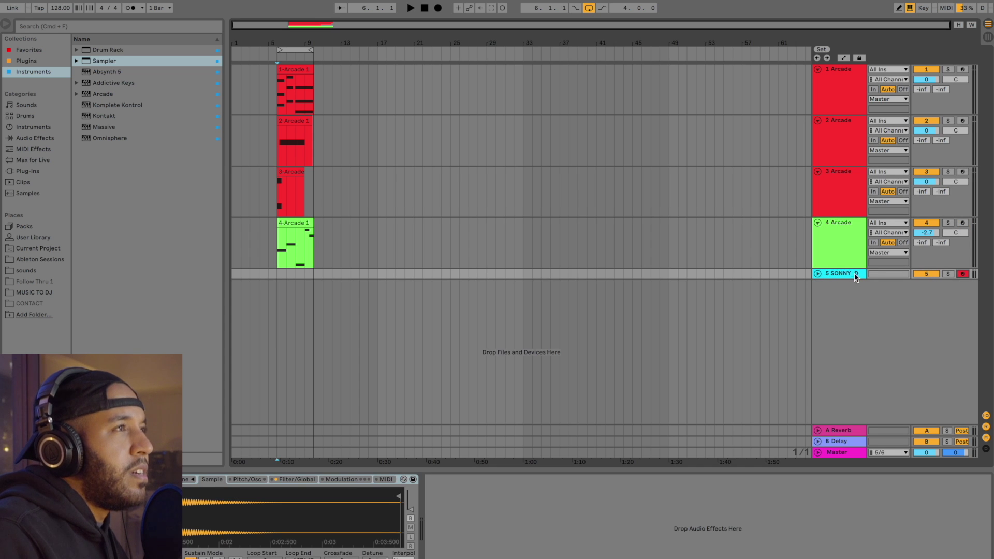
- Arm and unfold the SONNY_D sampler track and record a part on it over the four-bar loop
left_click(961, 274)
left_click(818, 273)
left_click(438, 8)
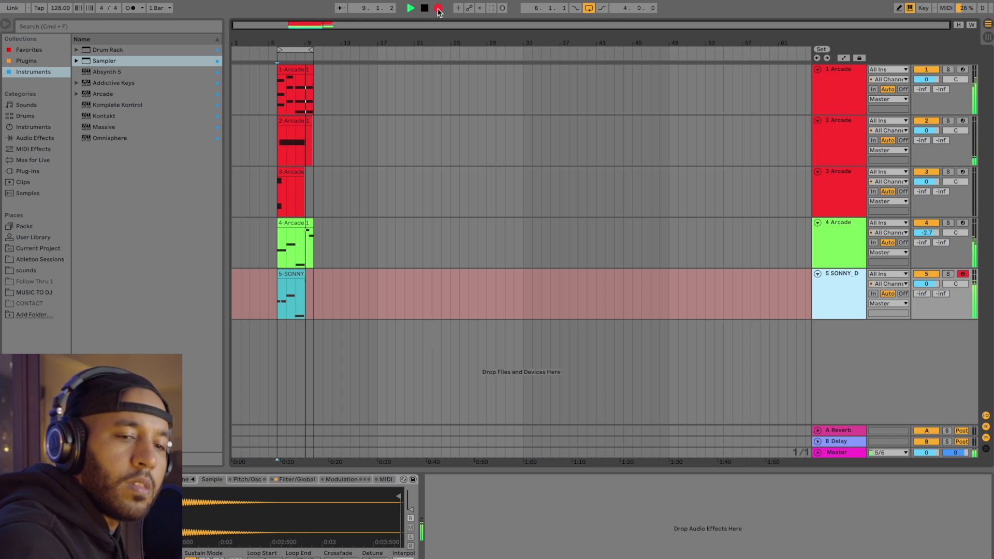
left_click(439, 11)
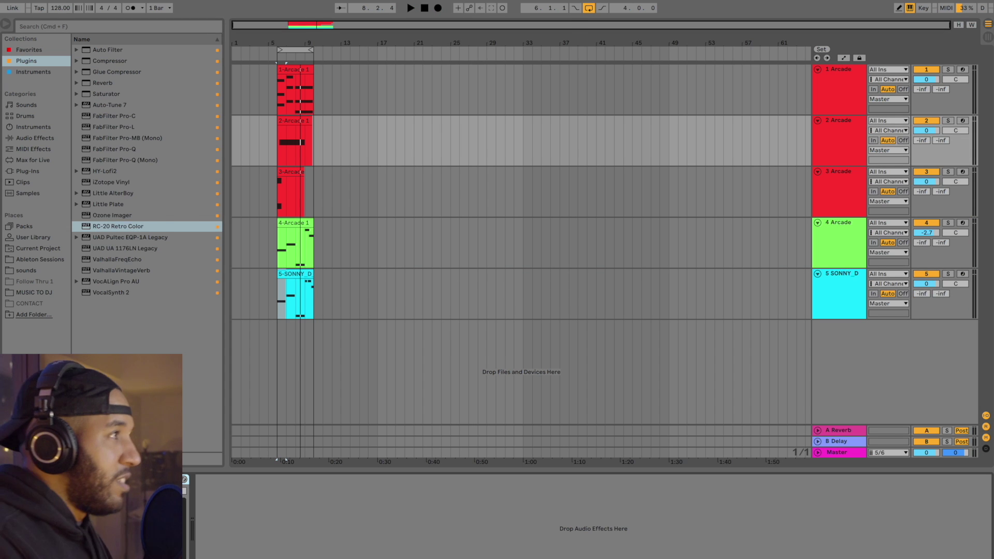
- Add RC-20 Retro Color to the 2 Arcade track with Noise disabled and, during playback, set Space to 33%
key("Return")
left_click(125, 161)
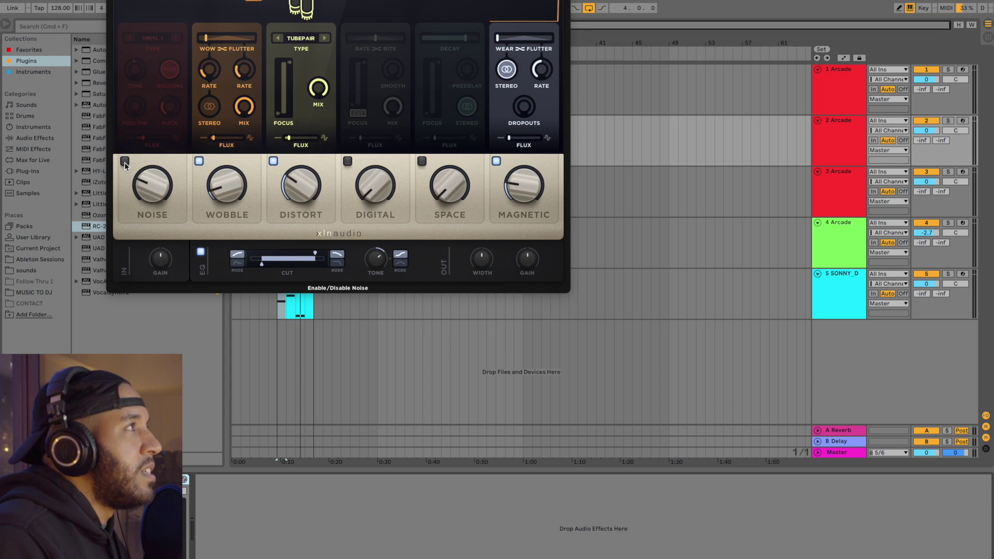
key("space")
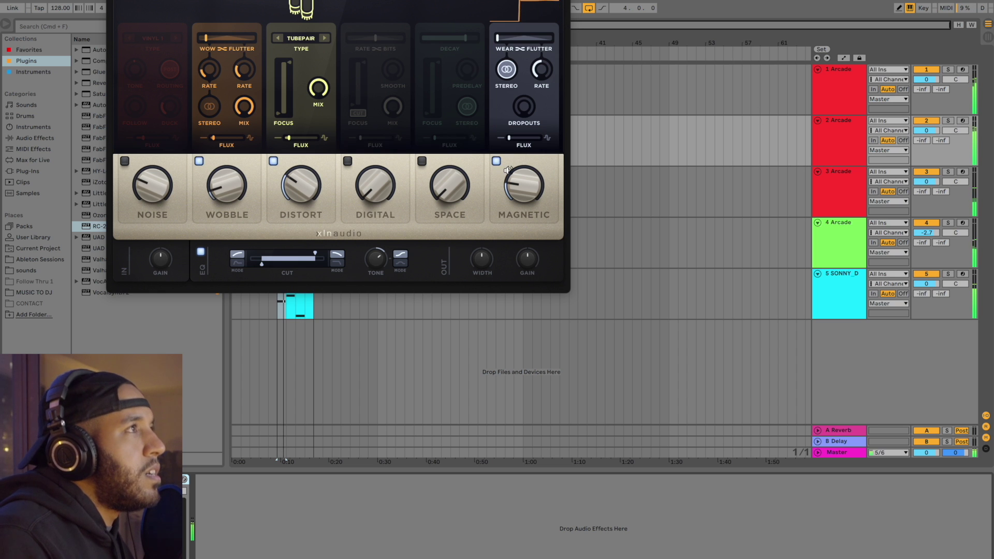
left_click_drag(449, 188, 446, 165)
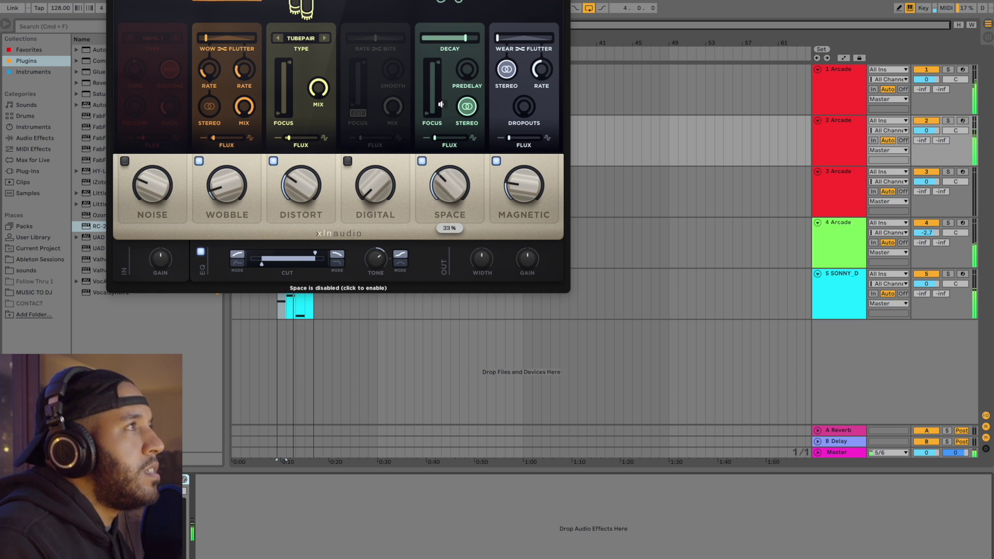
- Set RC-20's Digital amount to 24%, lower the 2 Arcade track's volume to -3.5 and reposition the plug-in window
left_click_drag(380, 182, 381, 163)
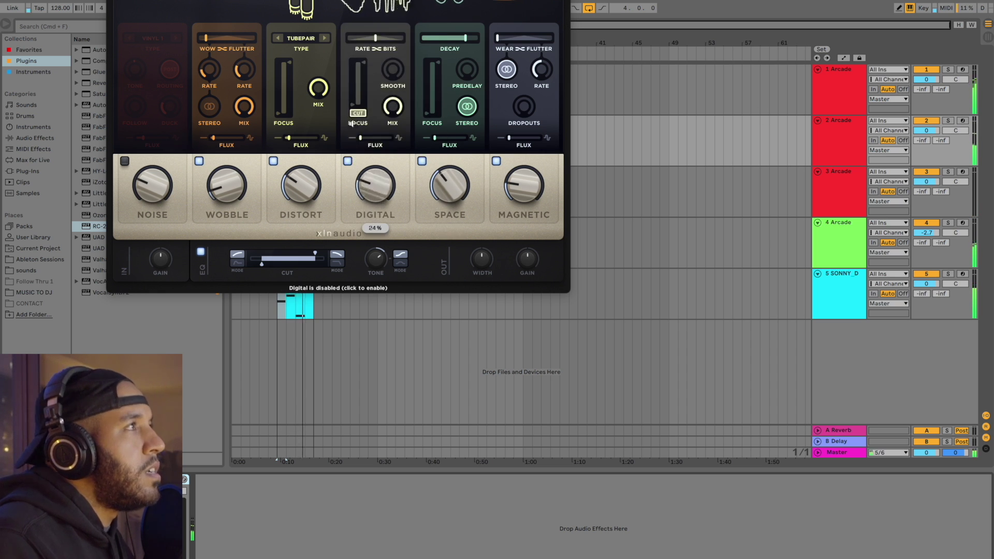
left_click_drag(927, 126, 938, 133)
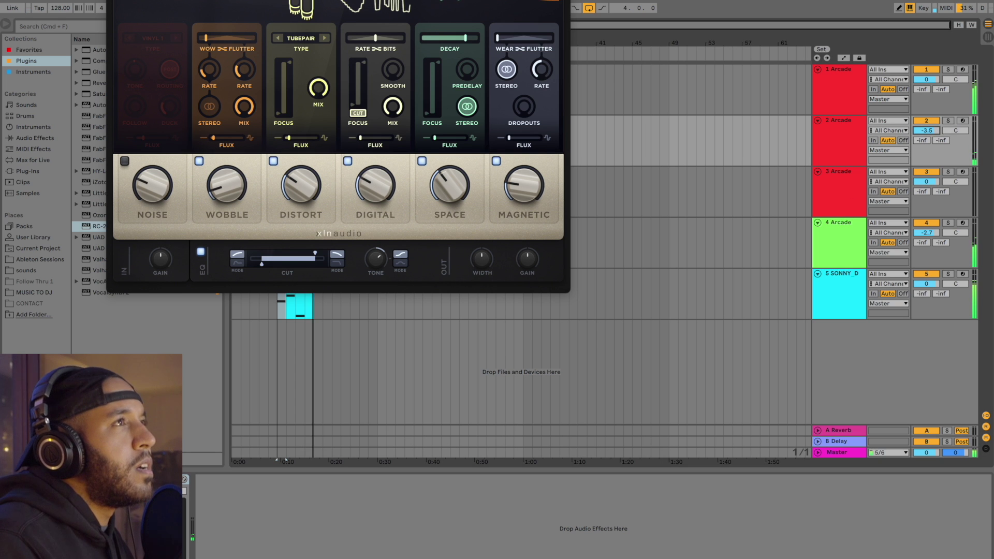
left_click_drag(379, 0, 456, 43)
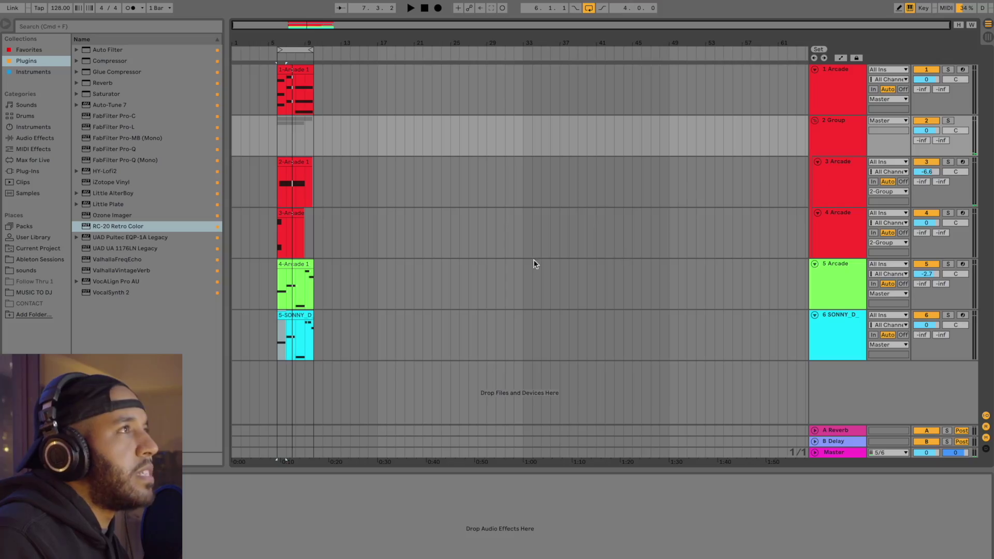
- Select the 2 Group track, play back the four-bar loop and fold the group
left_click(833, 178)
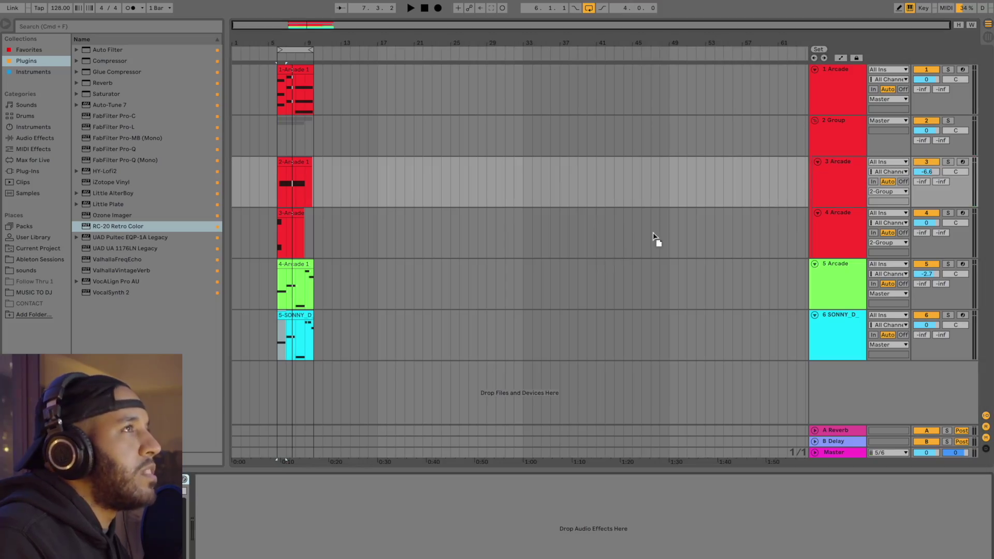
left_click(817, 141)
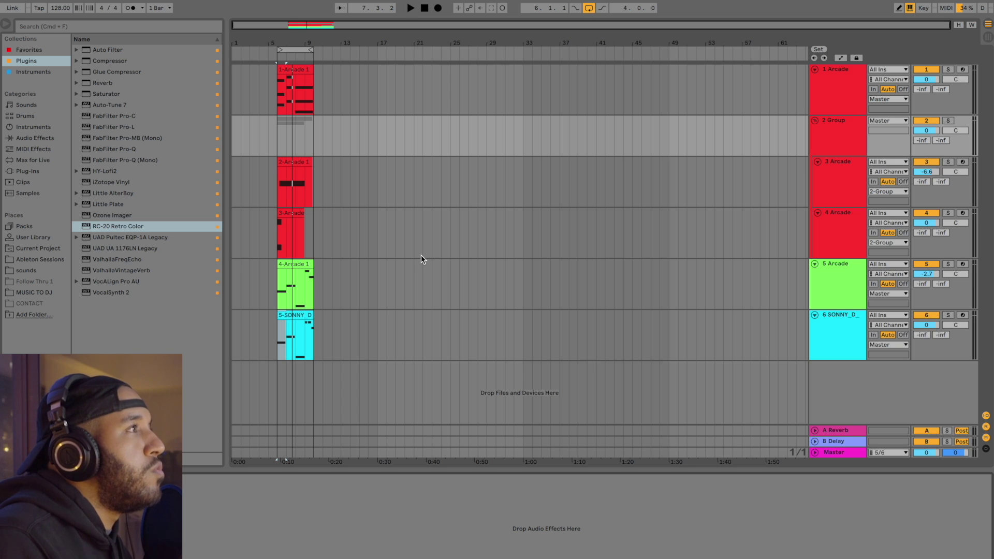
key("space")
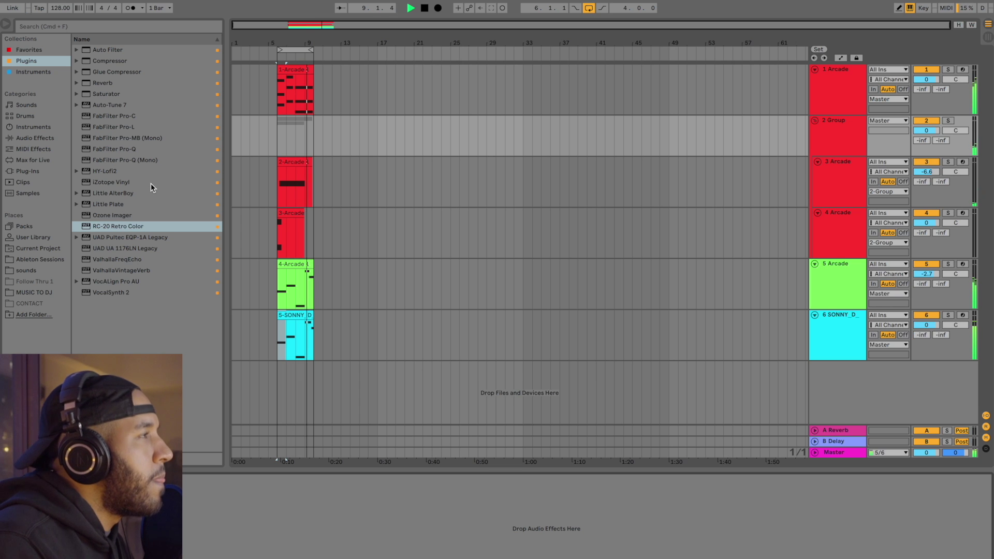
left_click(826, 137)
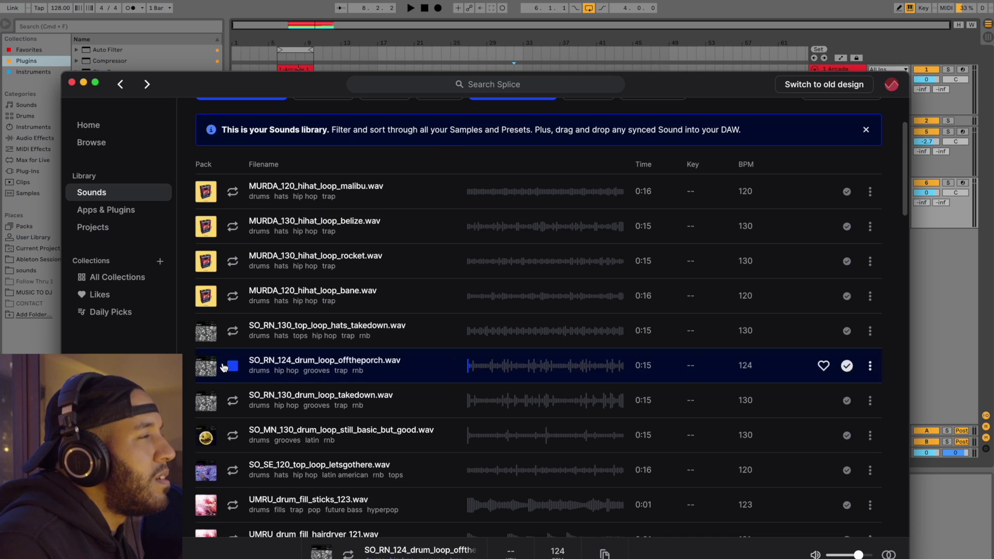
- Place SO_RN_124_drum_loop_offtheporch.wav from the Splice library on a new track below SONNY_D at bar 6 and play the loop
left_click_drag(215, 93, 531, 90)
left_click_drag(637, 367, 280, 236)
left_click(278, 247)
key("space")
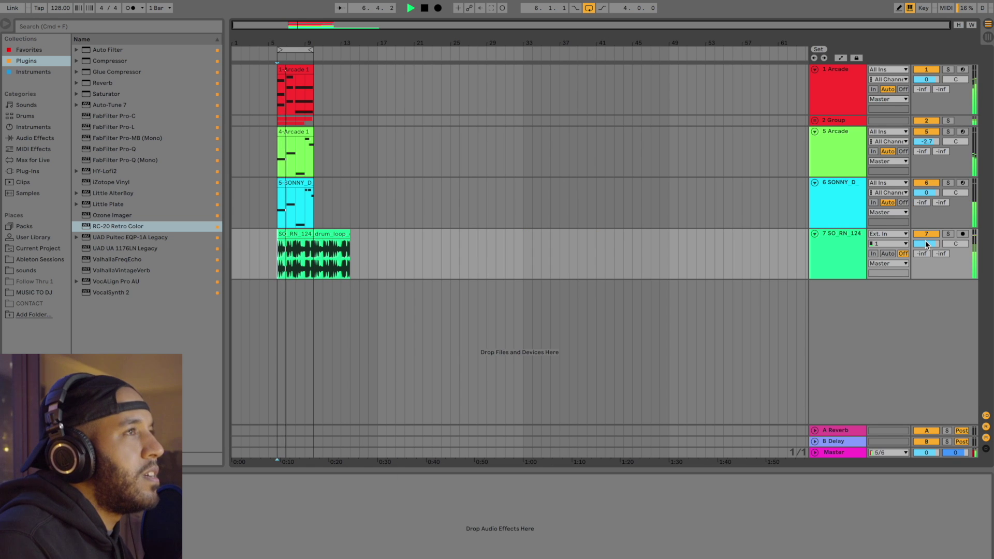